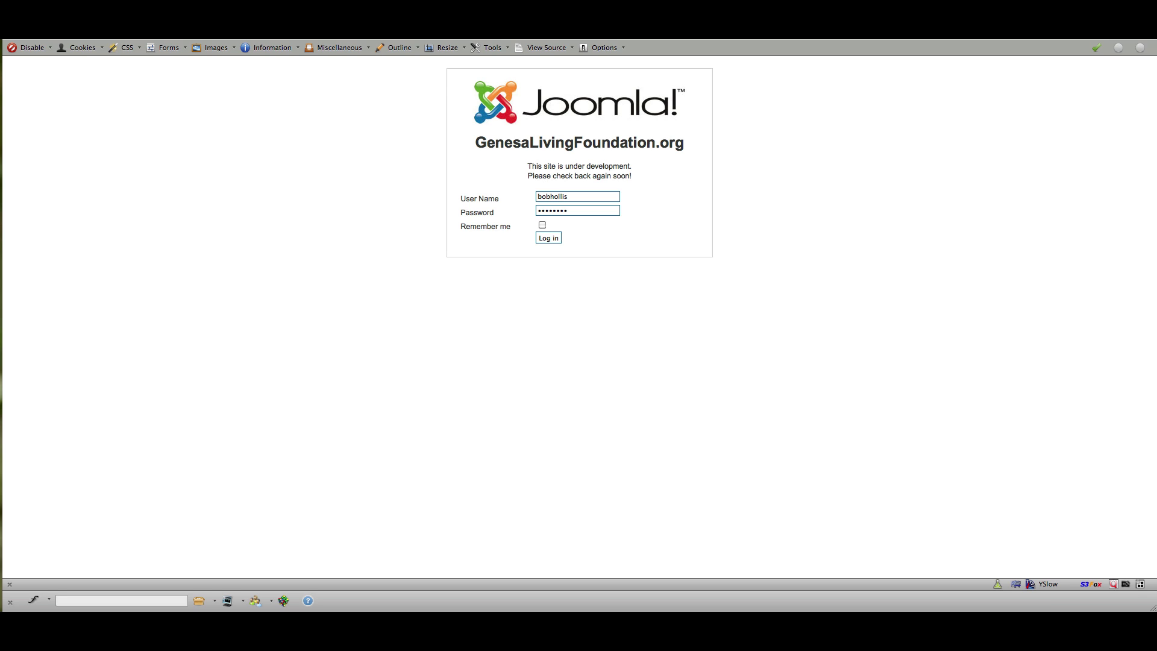
Log in on the site's front-end login form with Remember me ticked.
{"action": "left_click", "coordinate": [543, 225]}
{"action": "left_click", "coordinate": [549, 239]}
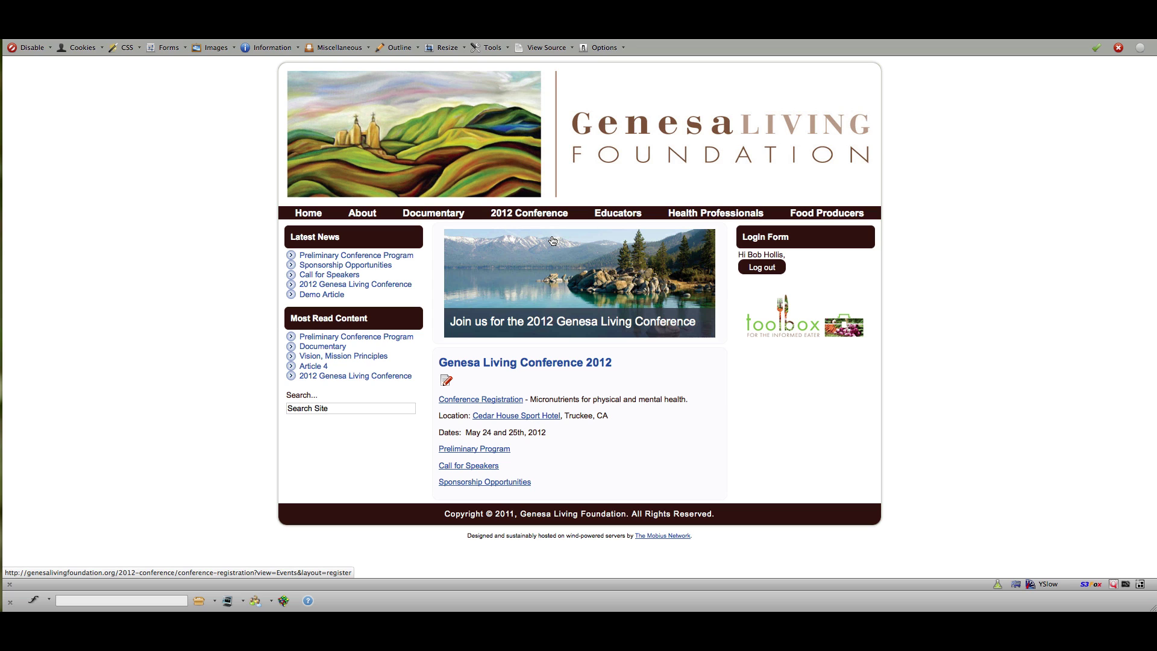
Look over the logged-in home page showing the Genesa Living Conference 2012 article.
{"action": "mouse_move", "coordinate": [525, 216]}
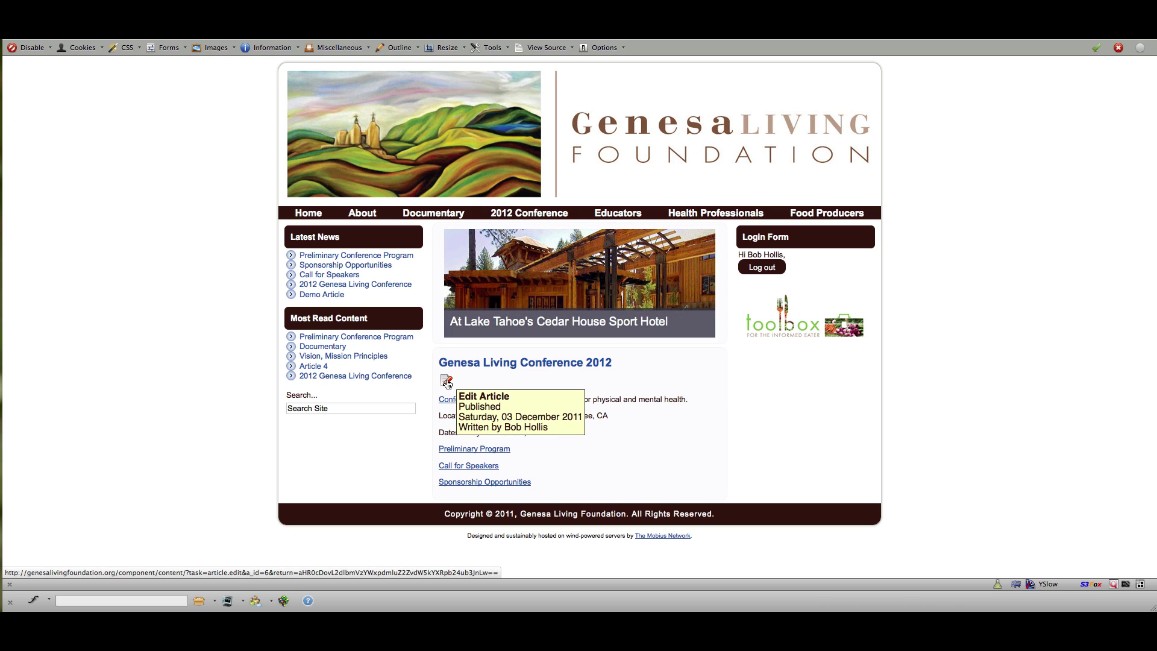
Edit the conference article and bring up the Link dialog for the word 'physical'.
{"action": "left_click", "coordinate": [446, 383]}
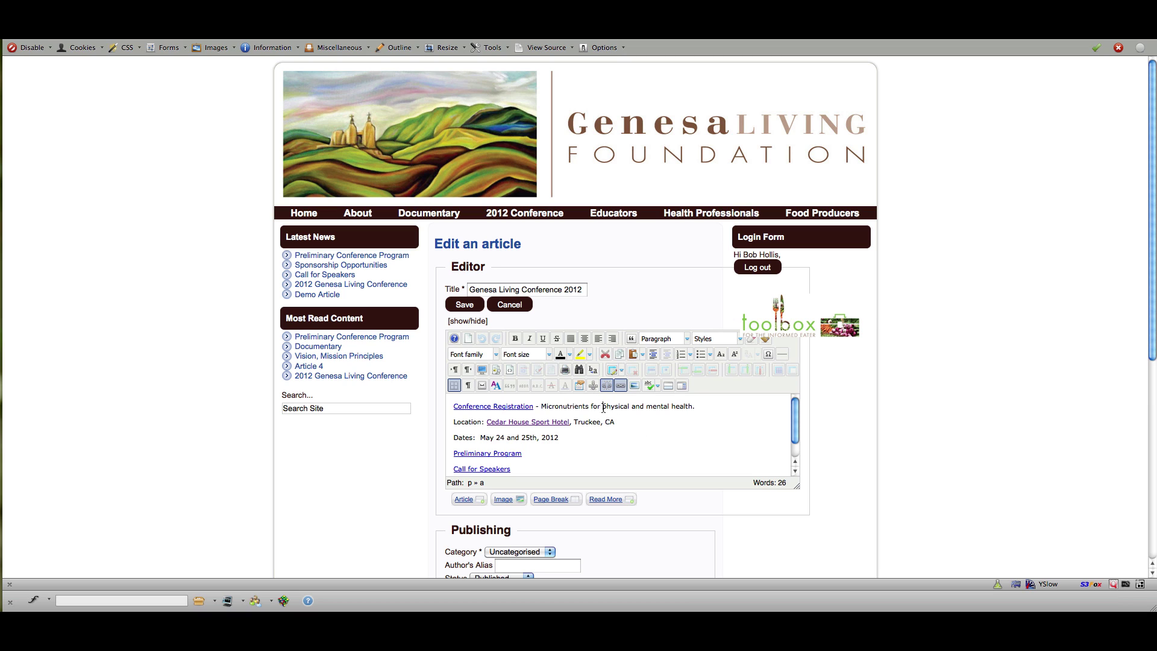
{"action": "left_click_drag", "start_coordinate": [604, 408], "coordinate": [630, 408]}
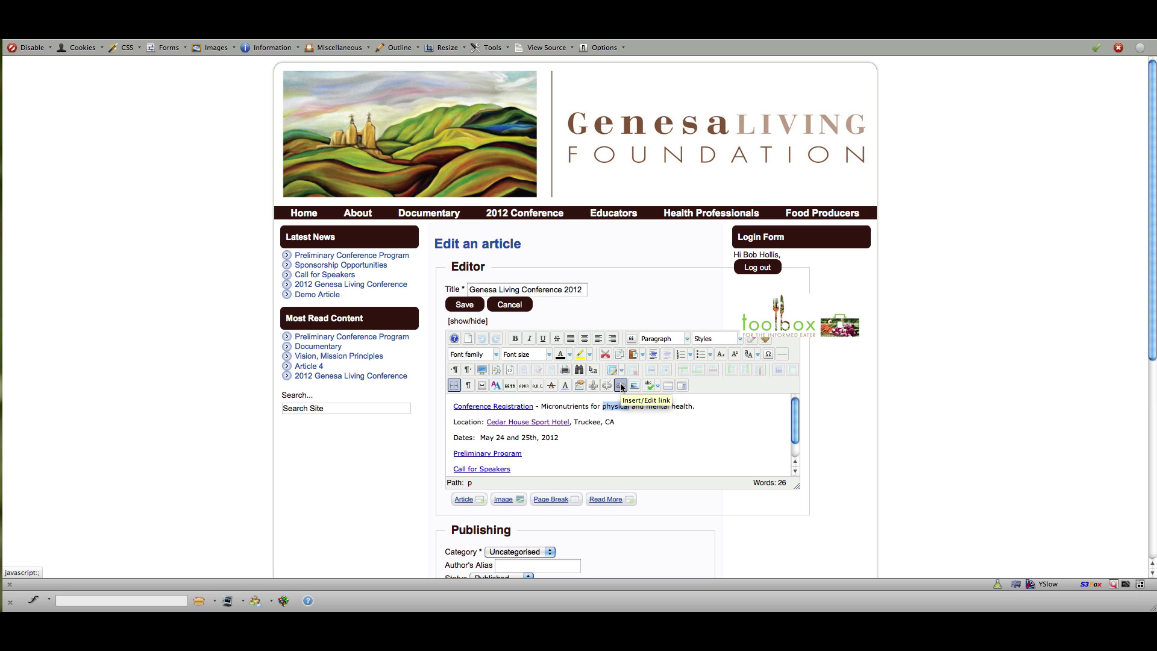
{"action": "left_click", "coordinate": [622, 386]}
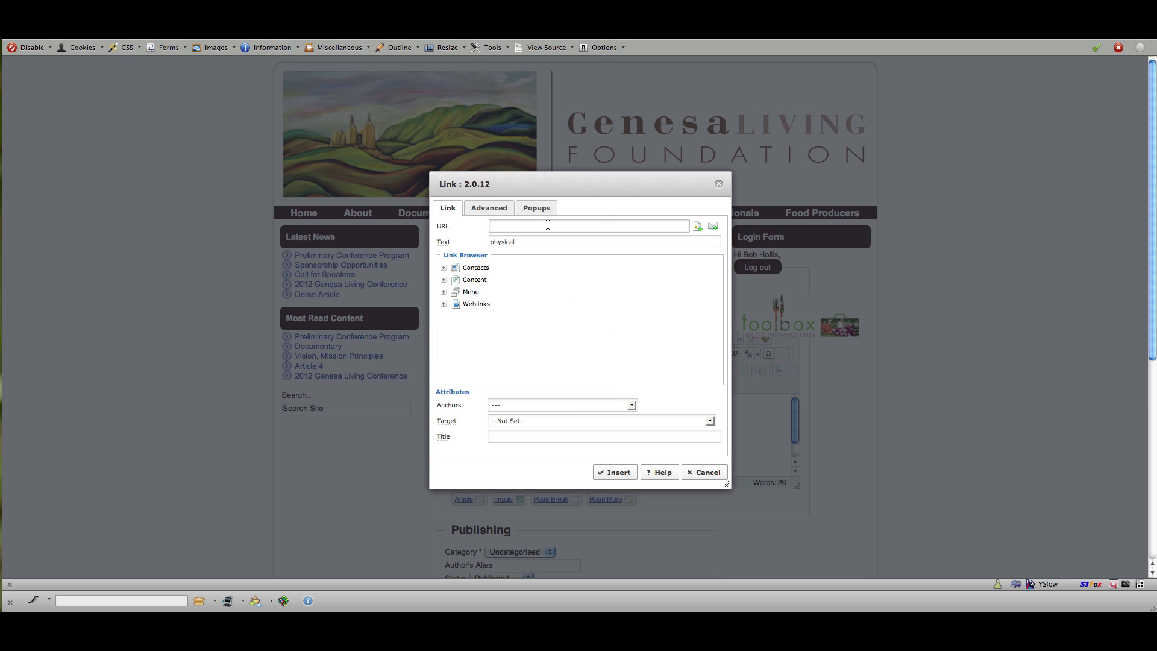
{"action": "left_click", "coordinate": [613, 225]}
{"action": "left_click", "coordinate": [491, 210]}
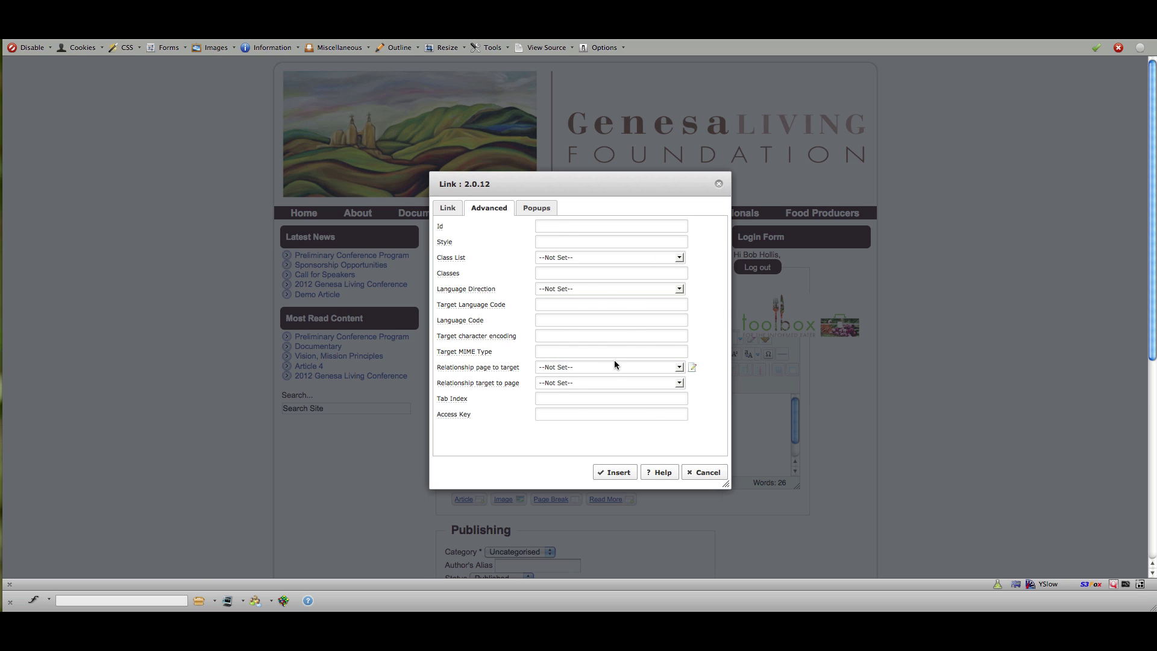
{"action": "left_click", "coordinate": [540, 208]}
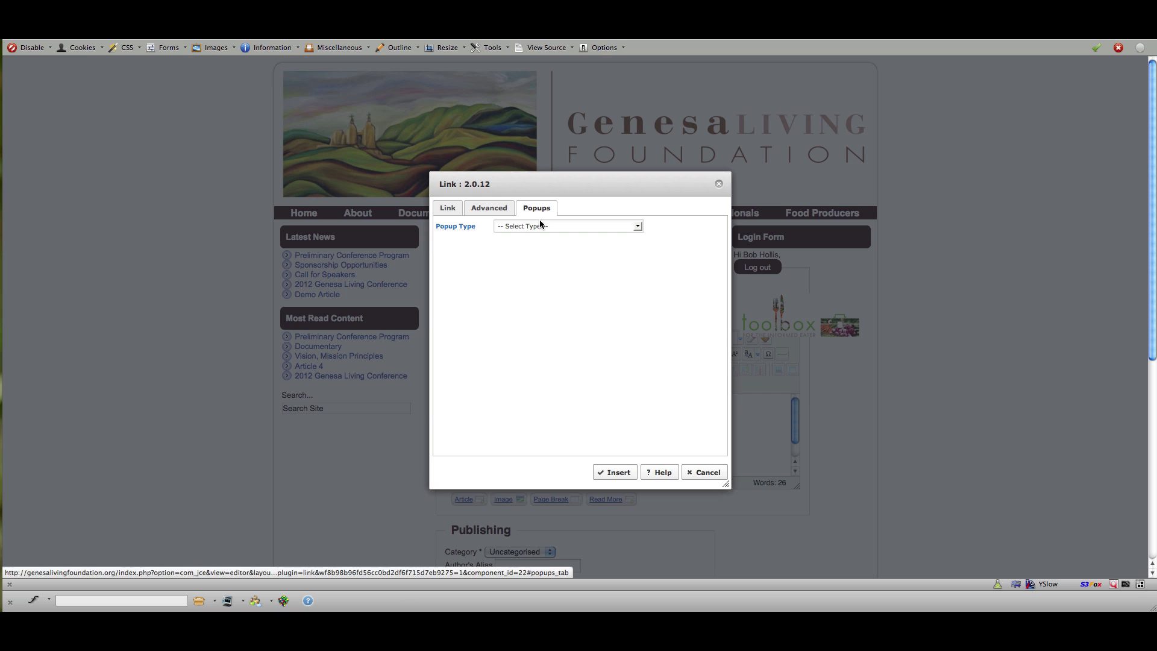
{"action": "left_click", "coordinate": [637, 228]}
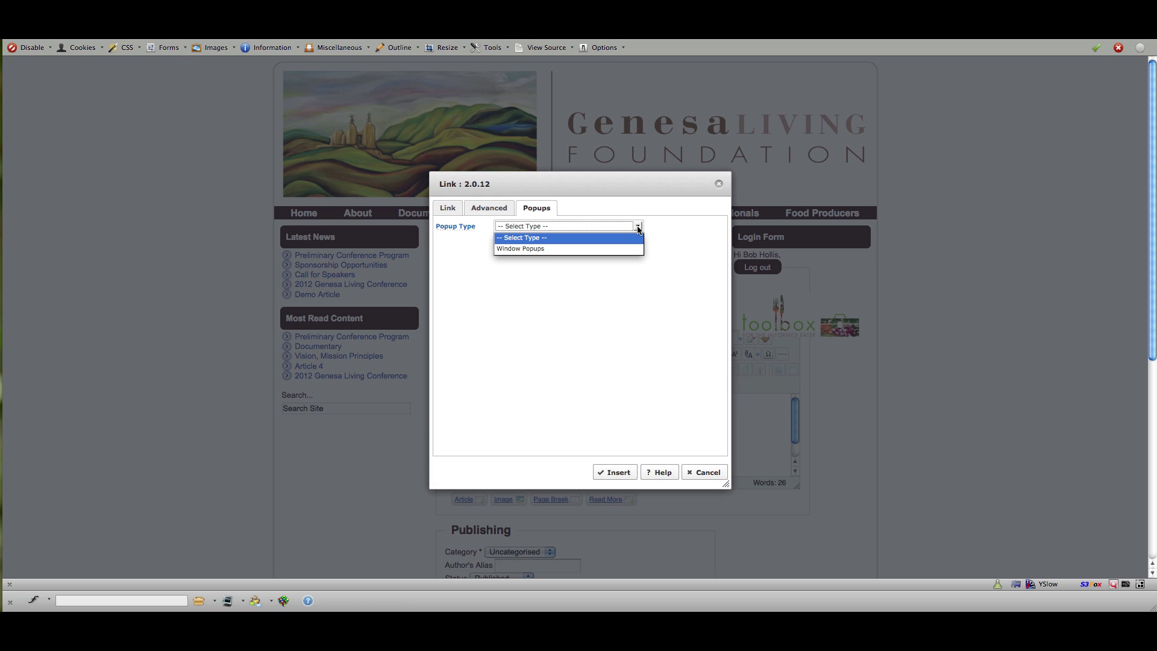
{"action": "left_click", "coordinate": [673, 226]}
{"action": "left_click", "coordinate": [448, 209]}
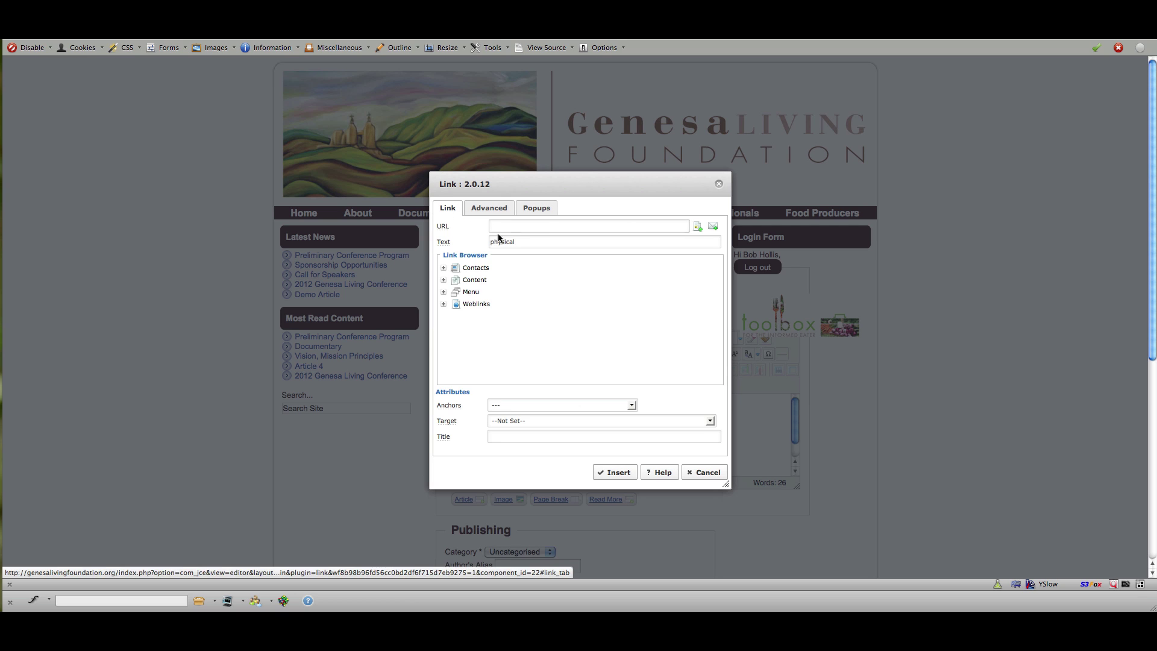
{"action": "left_click", "coordinate": [519, 434]}
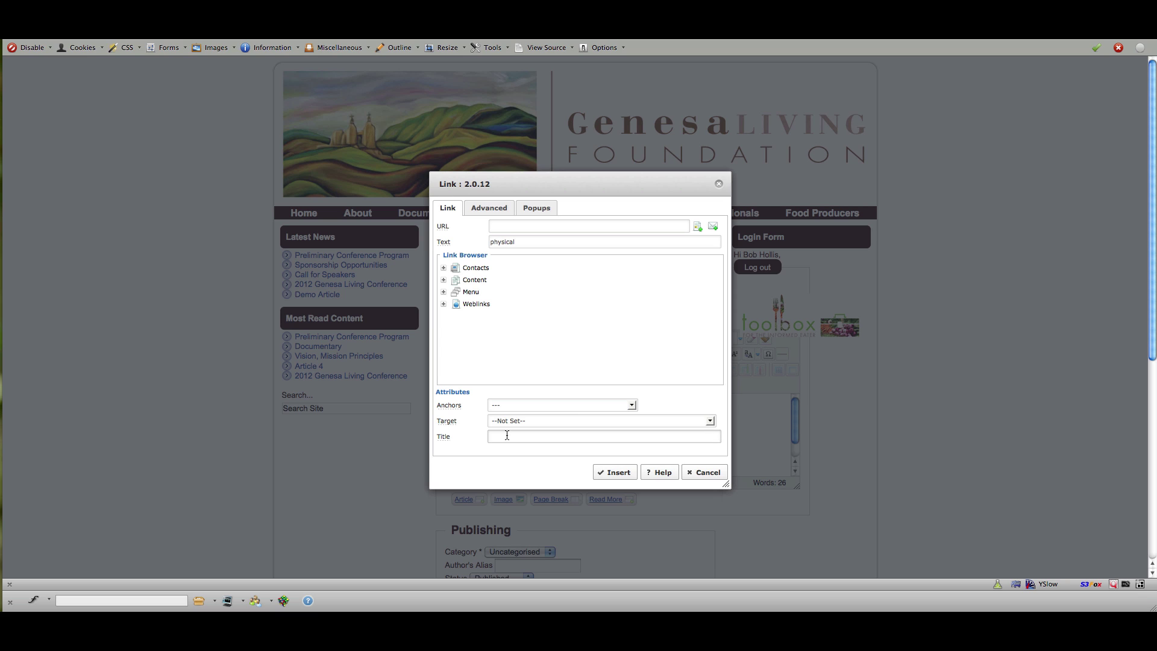
{"action": "left_click", "coordinate": [712, 421]}
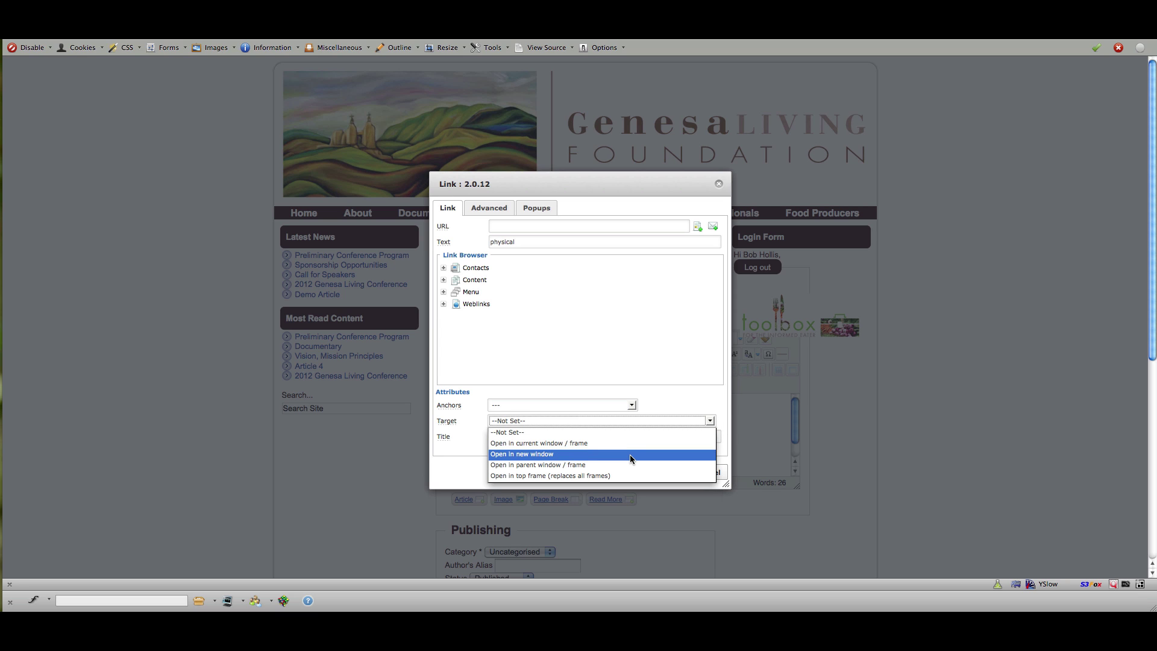
{"action": "left_click", "coordinate": [664, 370]}
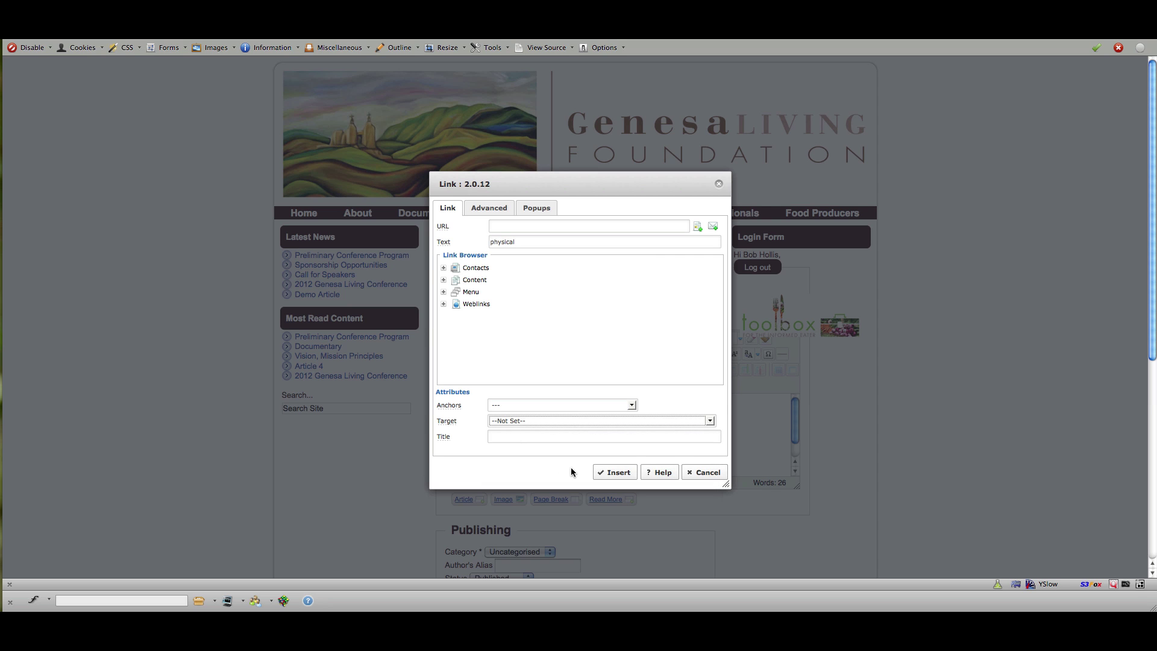
Cancel the link without adding it and save the Genesa Living Conference 2012 article.
{"action": "left_click", "coordinate": [703, 473]}
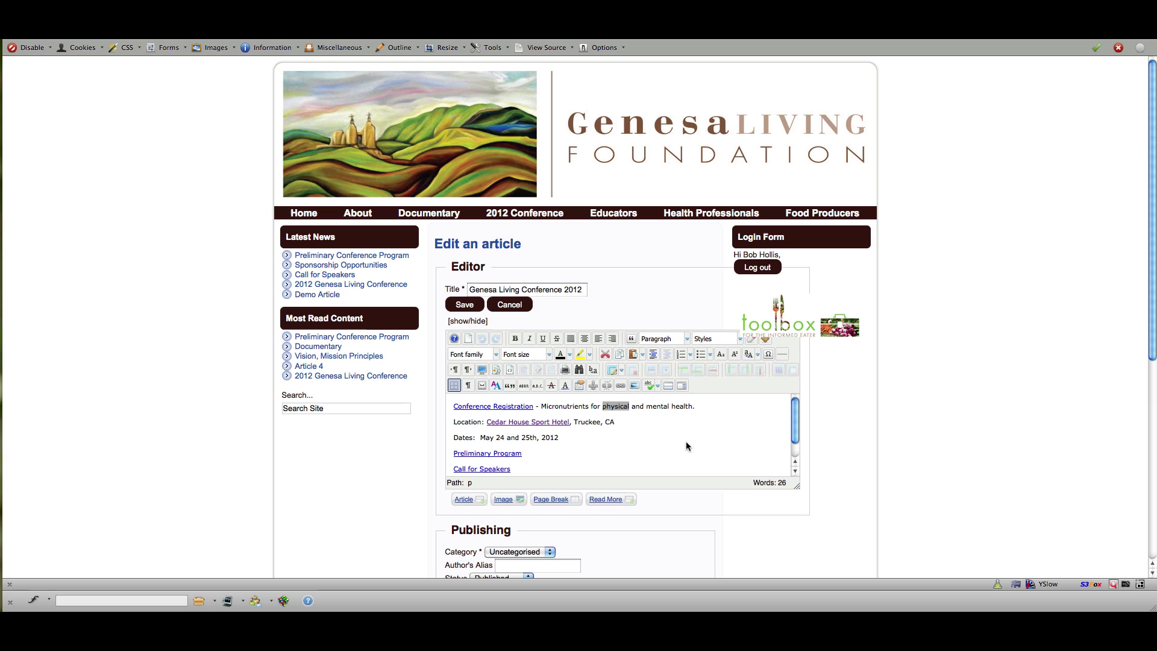
{"action": "left_click", "coordinate": [642, 413]}
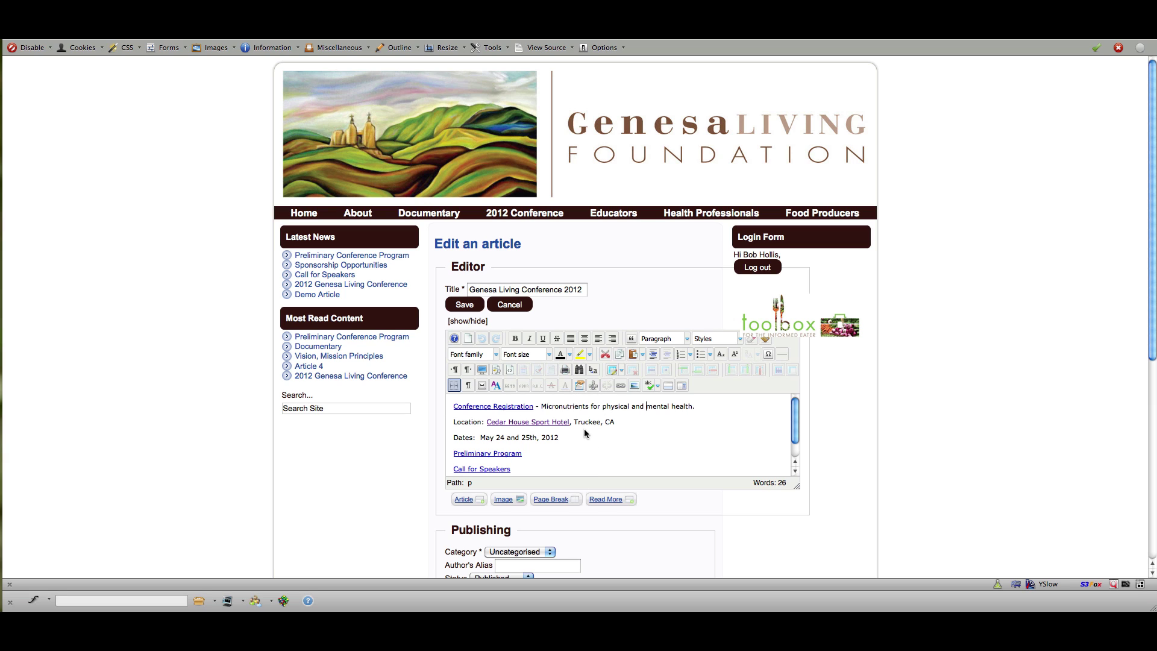
{"action": "left_click", "coordinate": [465, 306]}
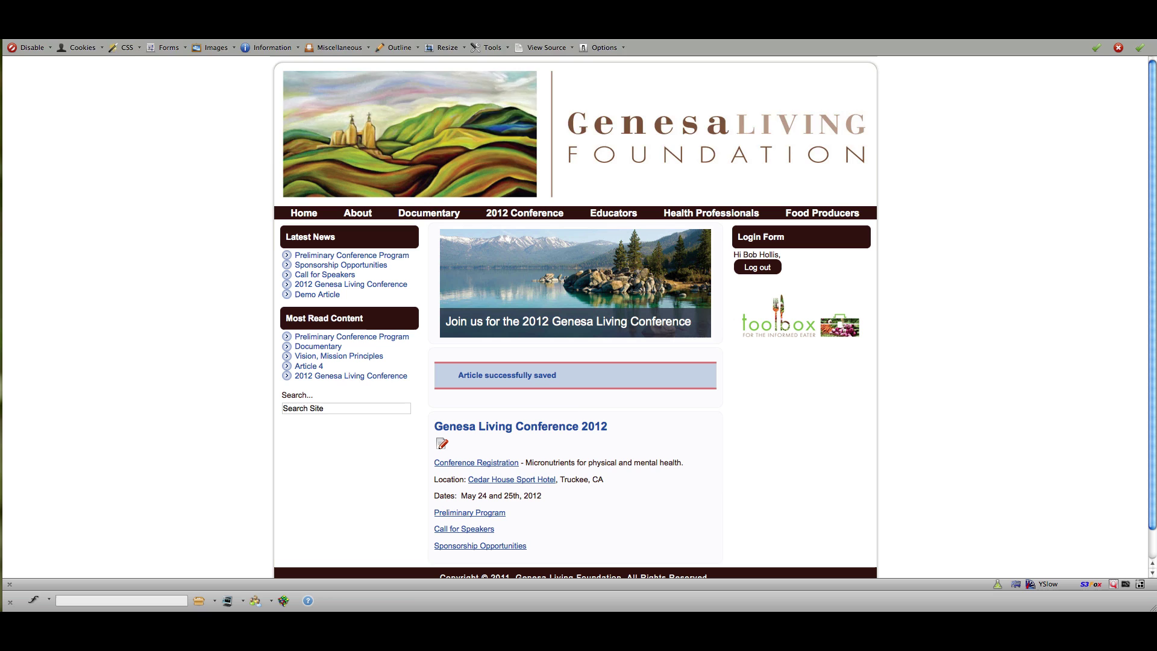
Load the site's /administrator address to reach the back-end control panel.
{"action": "key", "text": "super+l"}
{"action": "type", "text": "genesalivingfoundation.org/"}
{"action": "key", "text": "Escape"}
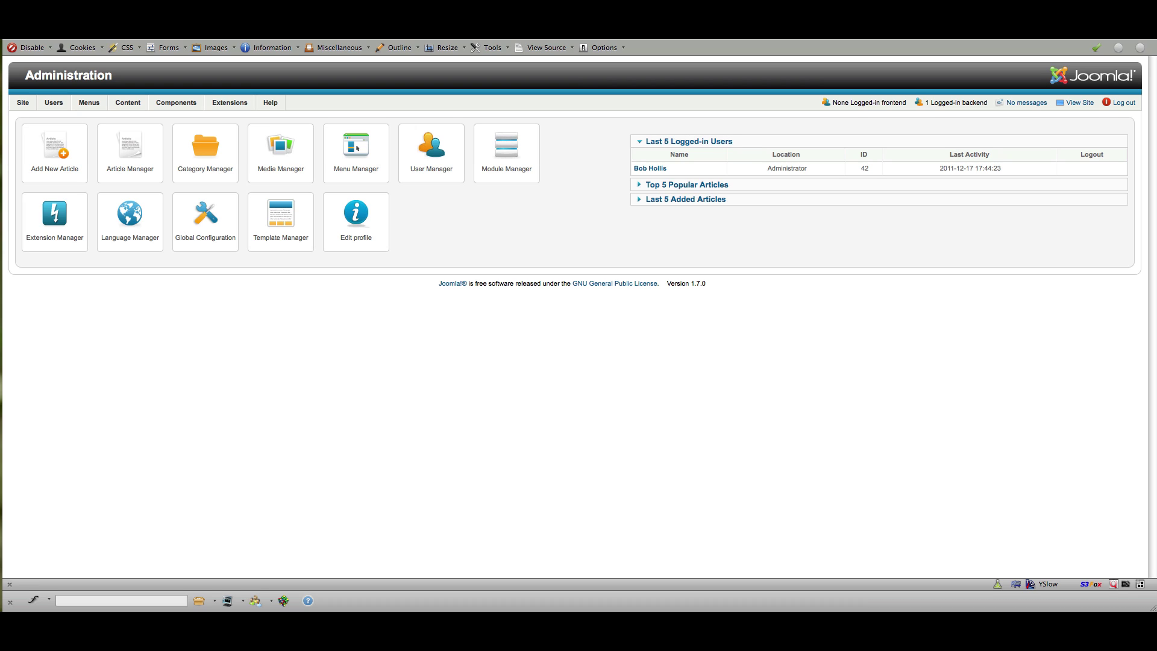
{"action": "mouse_move", "coordinate": [128, 104]}
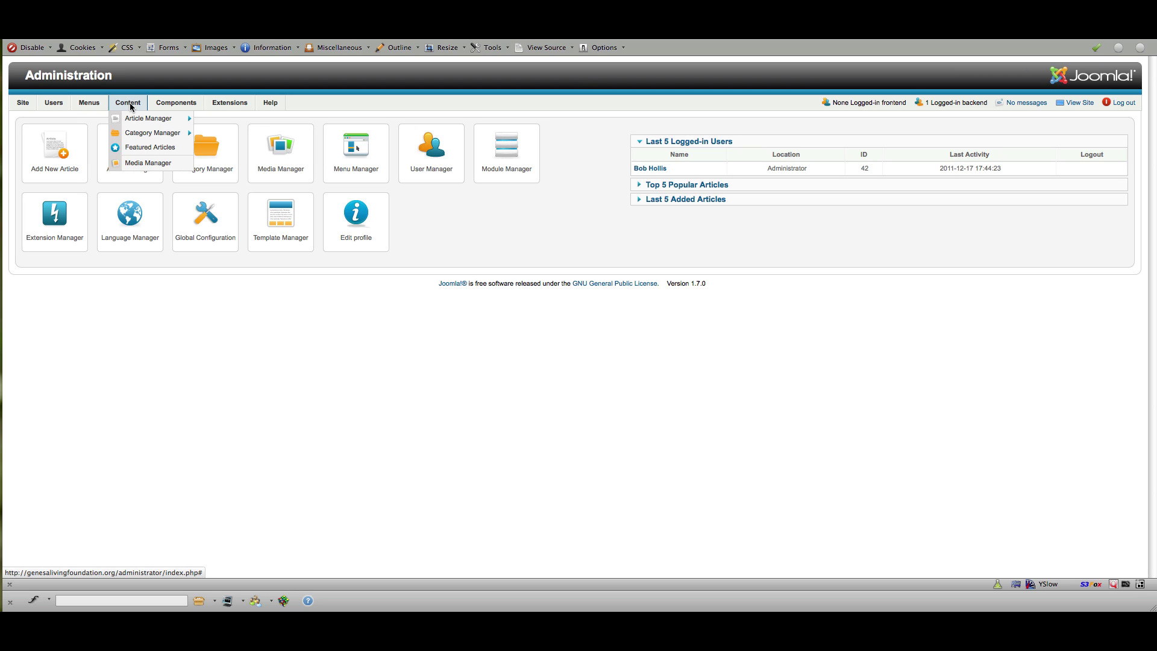
{"action": "mouse_move", "coordinate": [134, 136]}
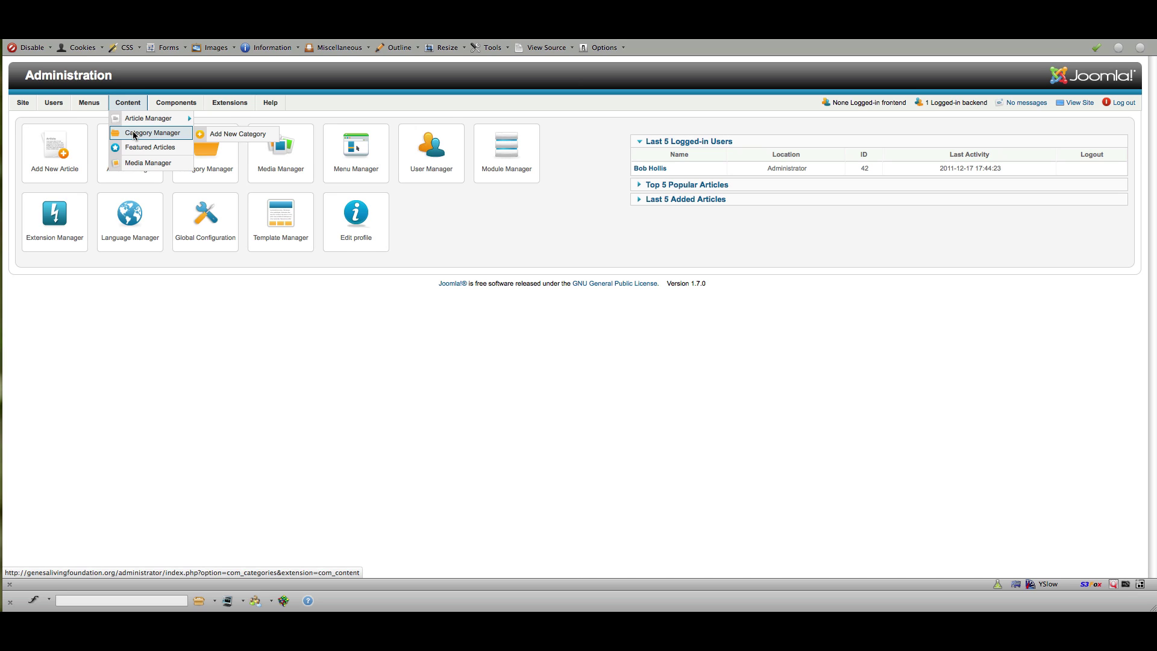
Create category GLF described as 'Top level category for this website' and save it.
{"action": "left_click", "coordinate": [134, 134]}
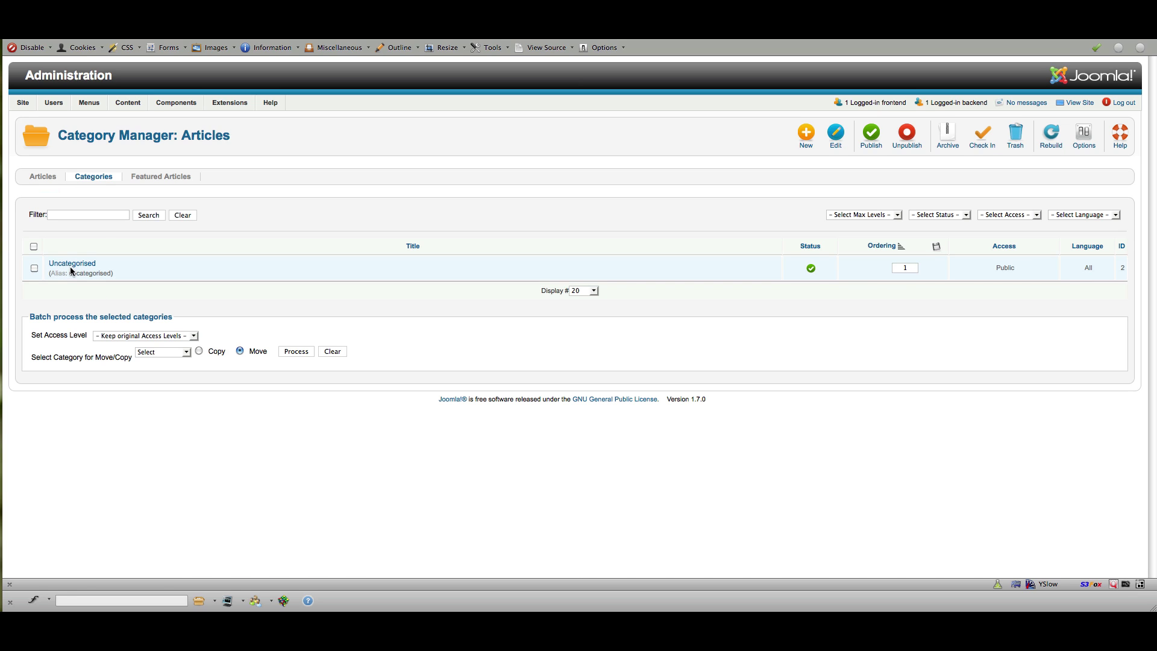
{"action": "left_click", "coordinate": [808, 138]}
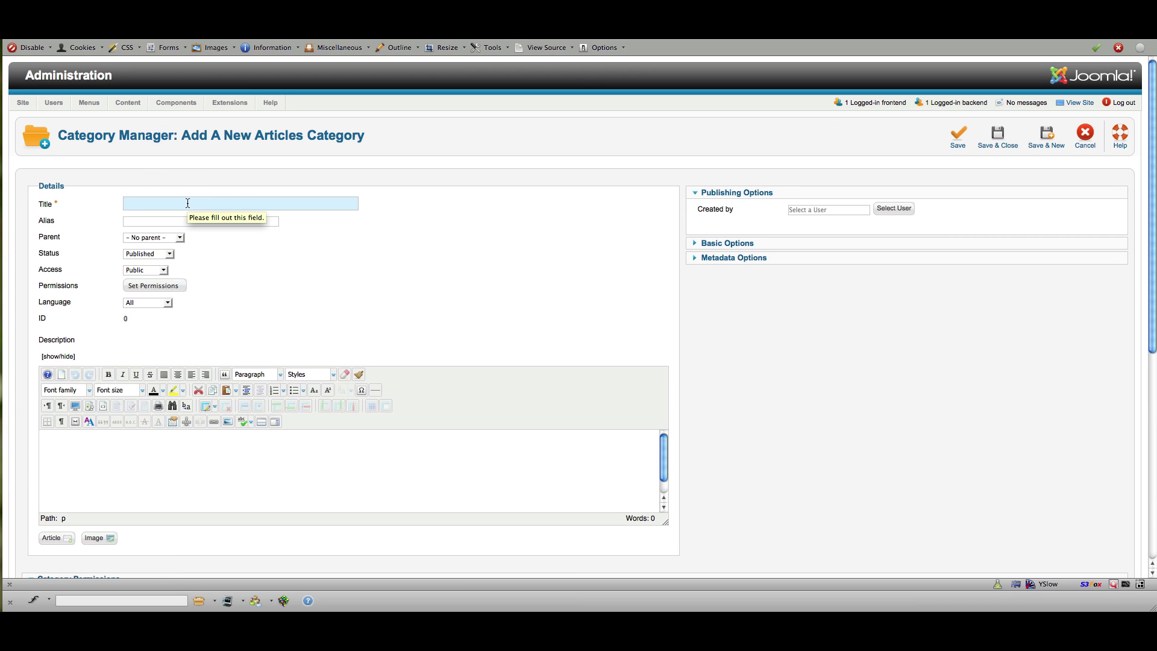
{"action": "type", "text": "GLF"}
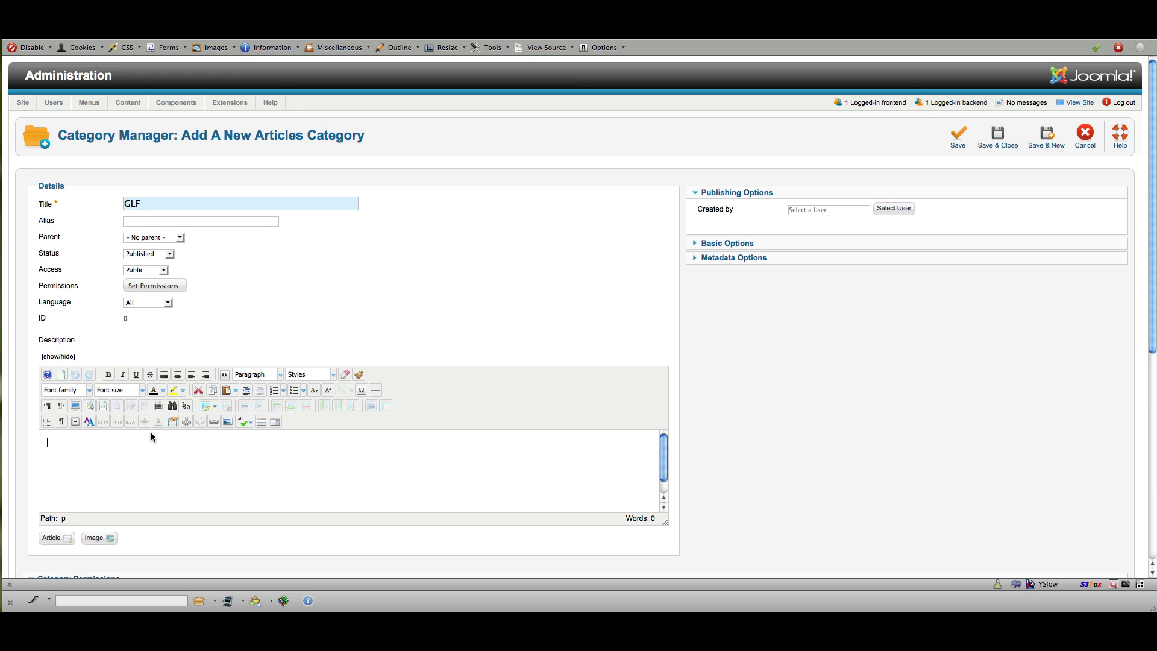
{"action": "type", "text": "Top level categrry for thsi websote"}
{"action": "left_click", "coordinate": [132, 443]}
{"action": "key", "text": "BackSpace"}
{"action": "key", "text": "BackSpace"}
{"action": "type", "text": "is"}
{"action": "left_click", "coordinate": [158, 443]}
{"action": "key", "text": "BackSpace"}
{"action": "type", "text": "i"}
{"action": "left_click", "coordinate": [998, 135]}
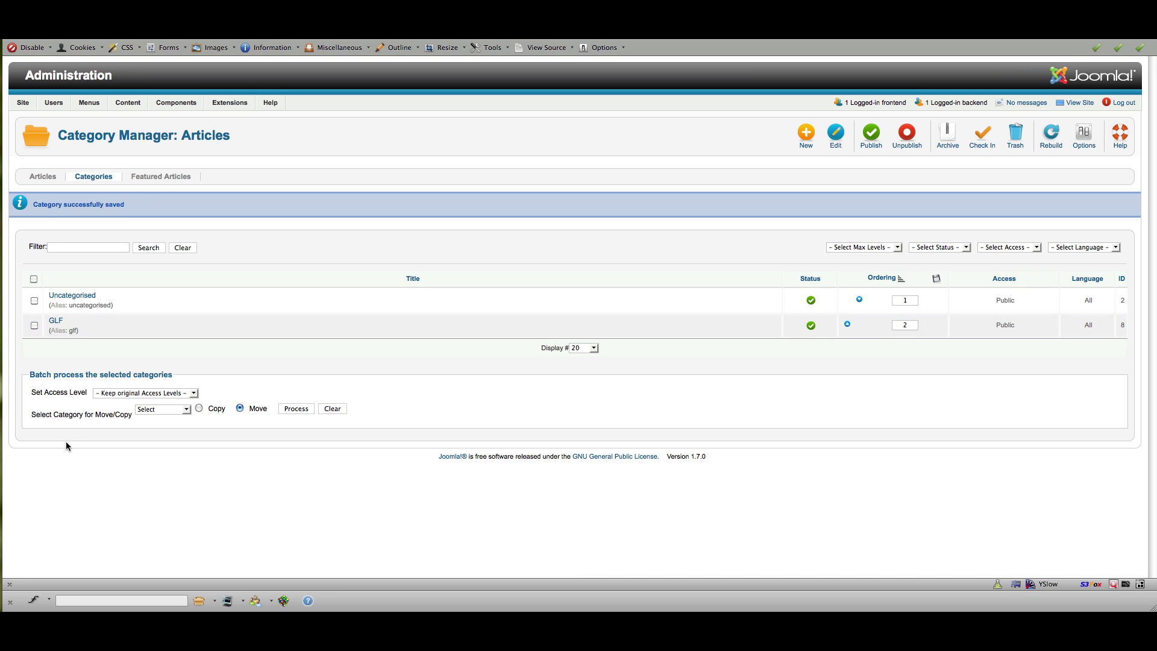
Show the Article Manager list of the site's eleven articles from the Content menu.
{"action": "mouse_move", "coordinate": [128, 105]}
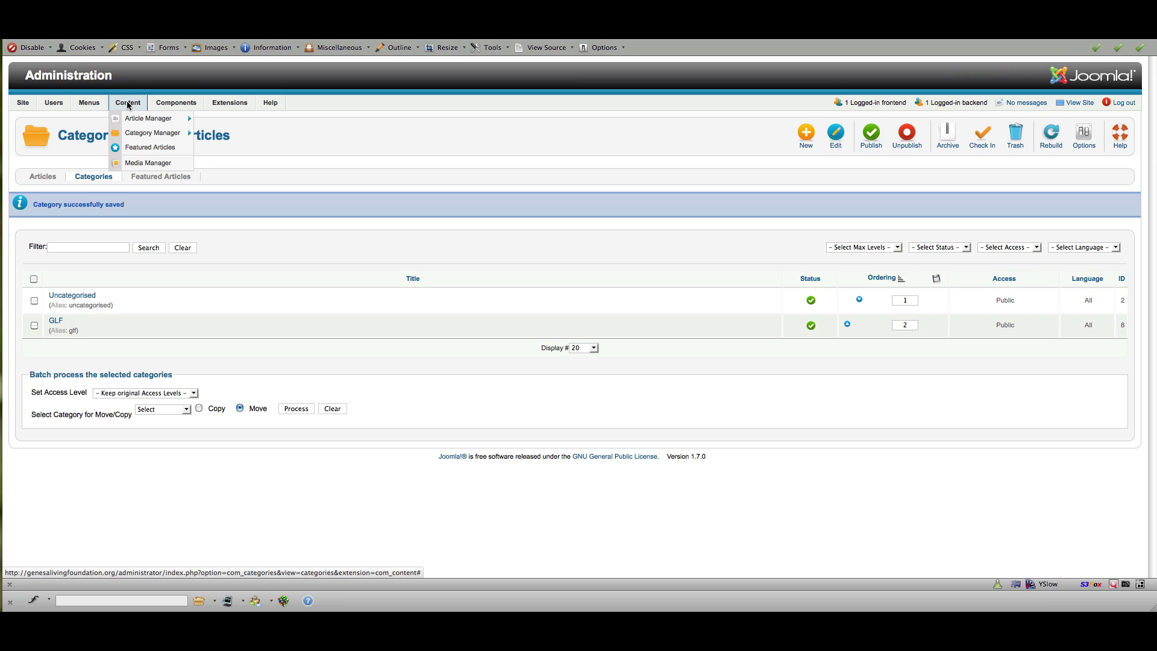
{"action": "left_click", "coordinate": [154, 120]}
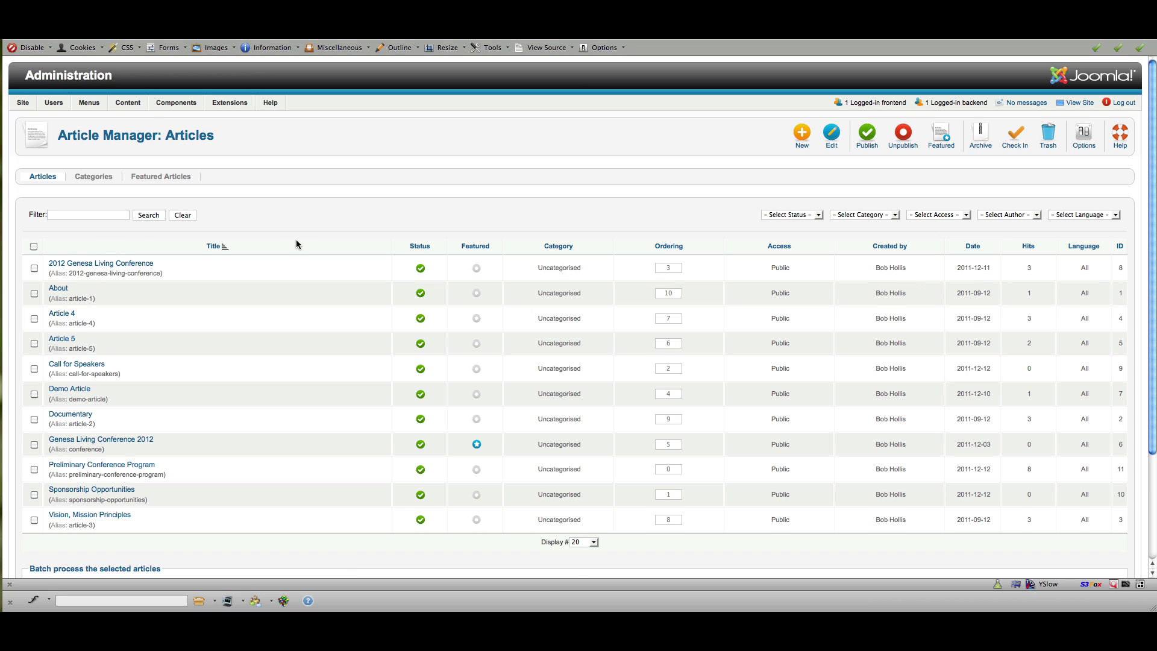
Start a new article titled 'Demo Article' in the GLF category.
{"action": "left_click", "coordinate": [802, 135]}
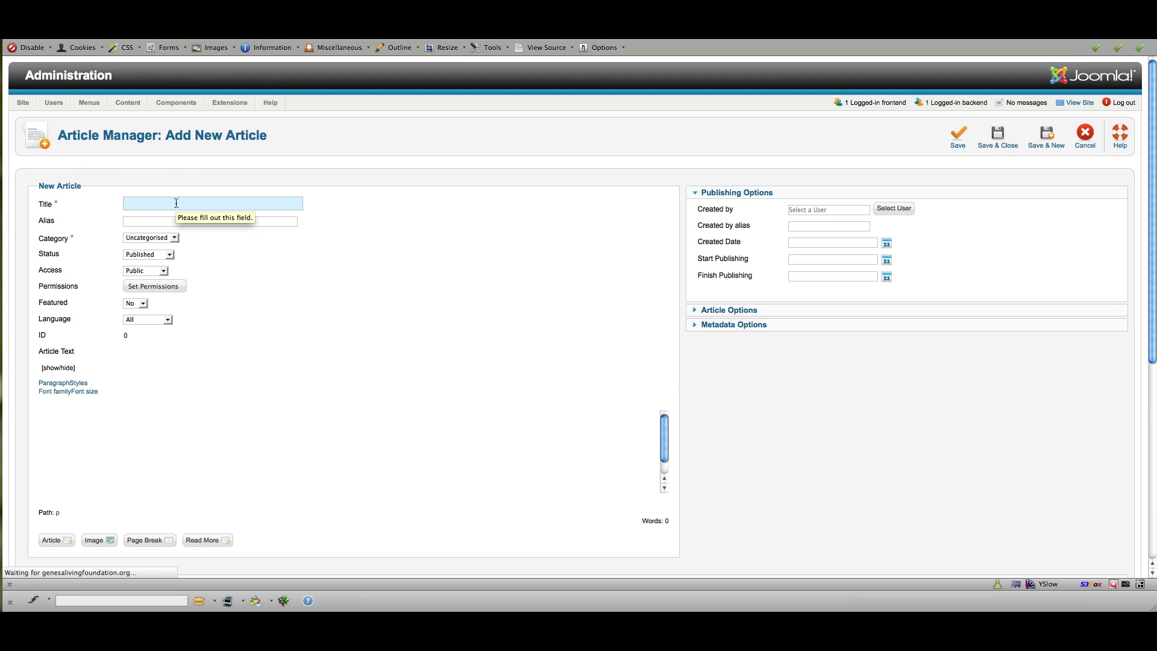
{"action": "type", "text": "Demo Ar"}
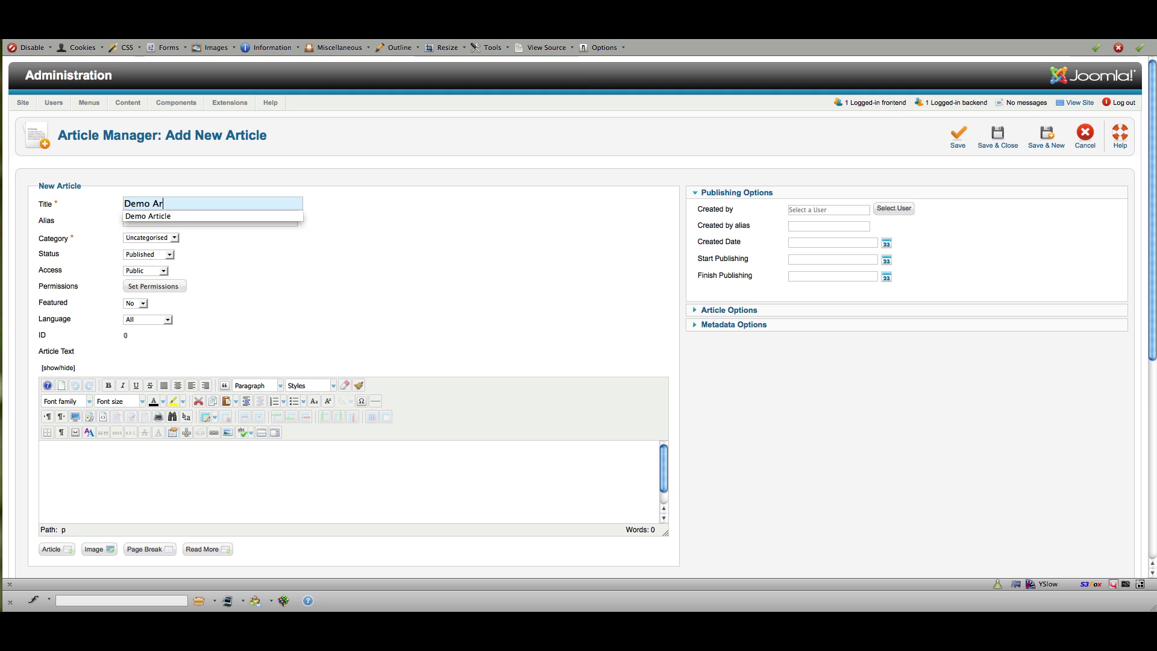
{"action": "type", "text": "ticle"}
{"action": "key", "text": "Down"}
{"action": "key", "text": "Return"}
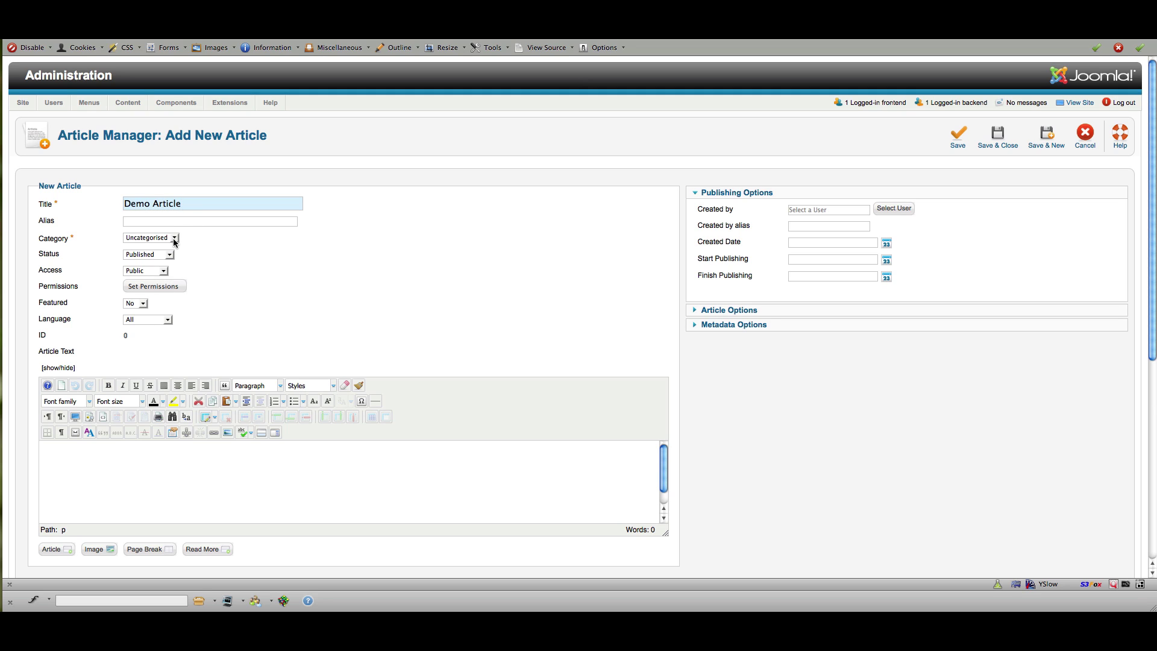
{"action": "left_click", "coordinate": [174, 241]}
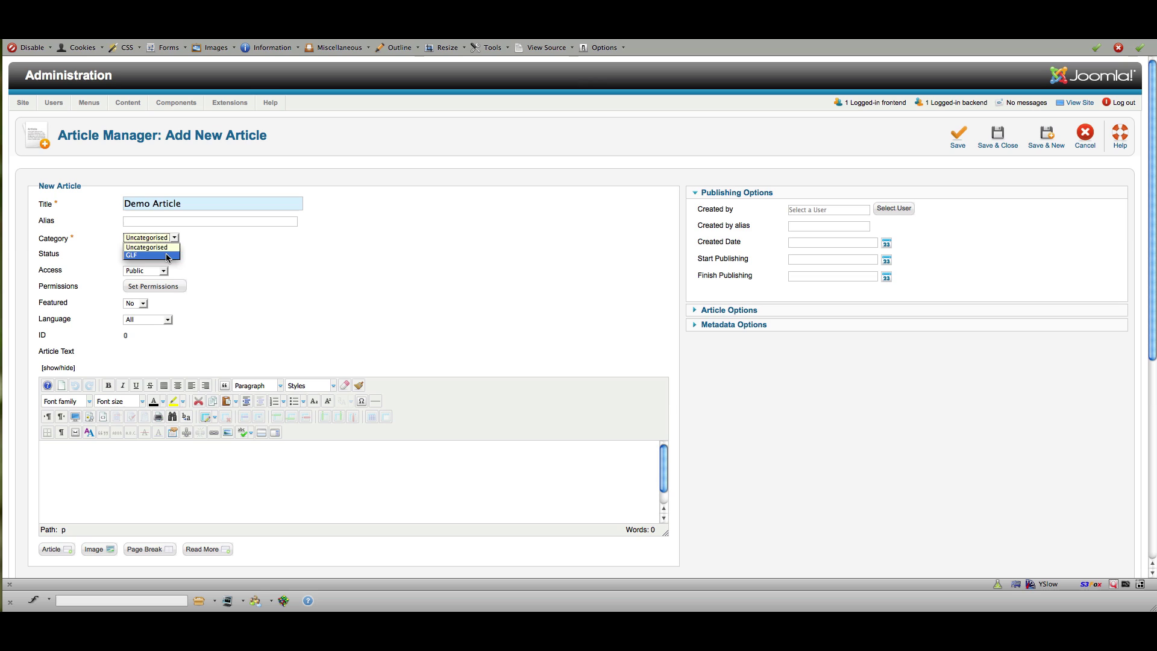
{"action": "left_click", "coordinate": [168, 255]}
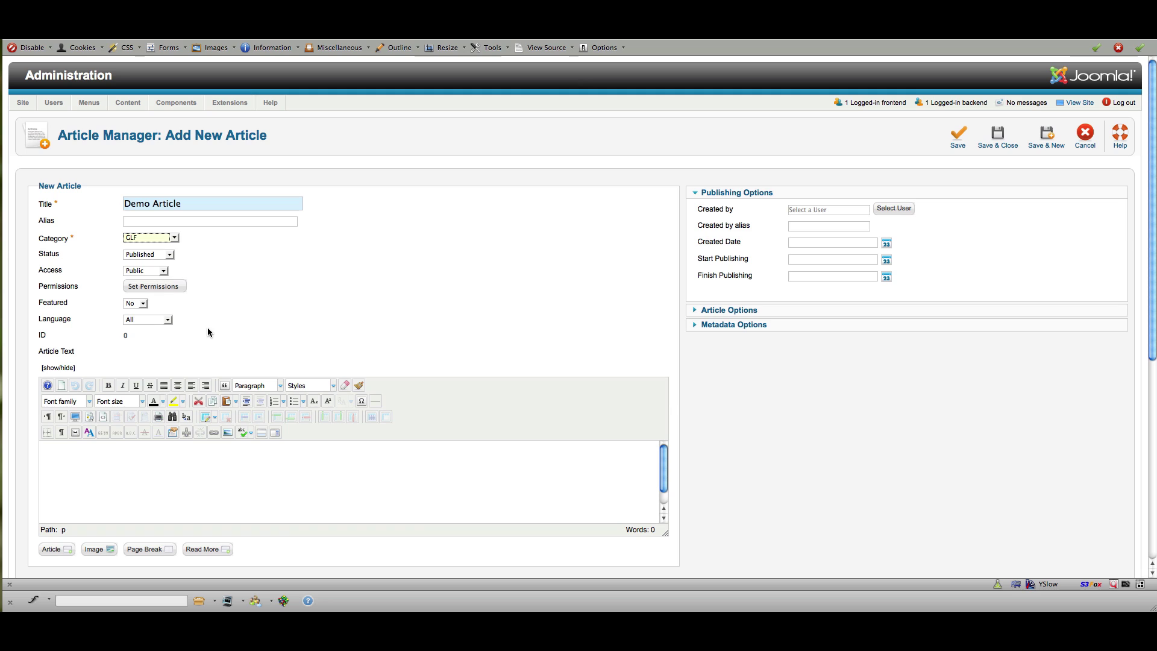
Keep the article's status Published and its access Public.
{"action": "left_click", "coordinate": [170, 255]}
{"action": "left_click", "coordinate": [171, 256]}
{"action": "left_click", "coordinate": [170, 255]}
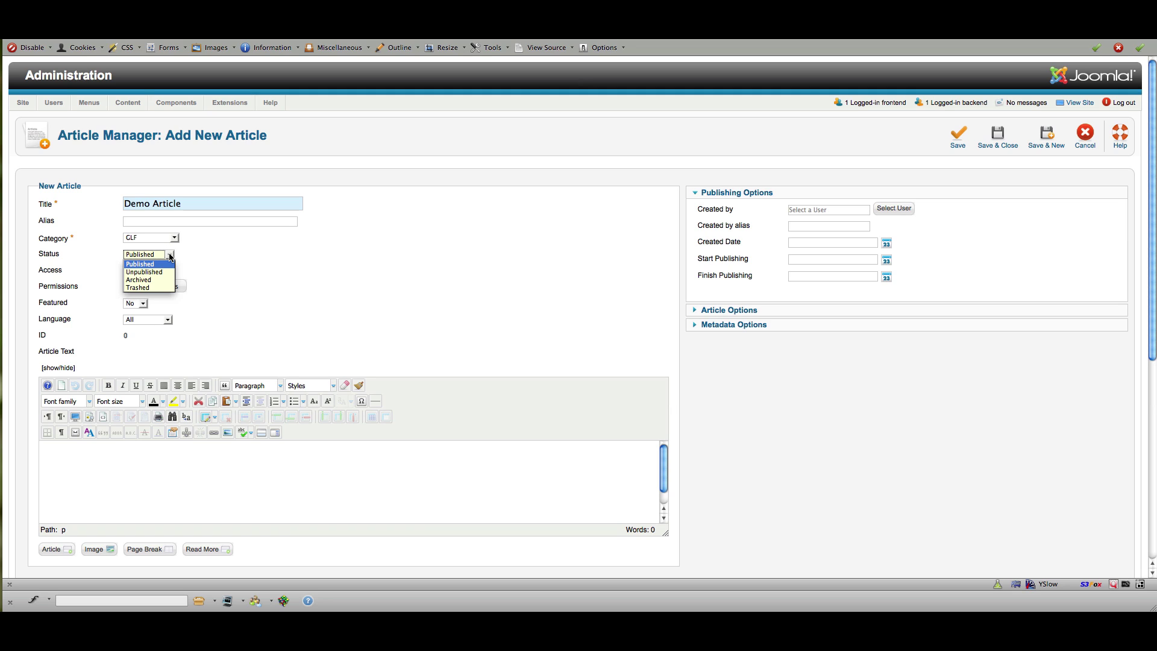
{"action": "left_click", "coordinate": [205, 257]}
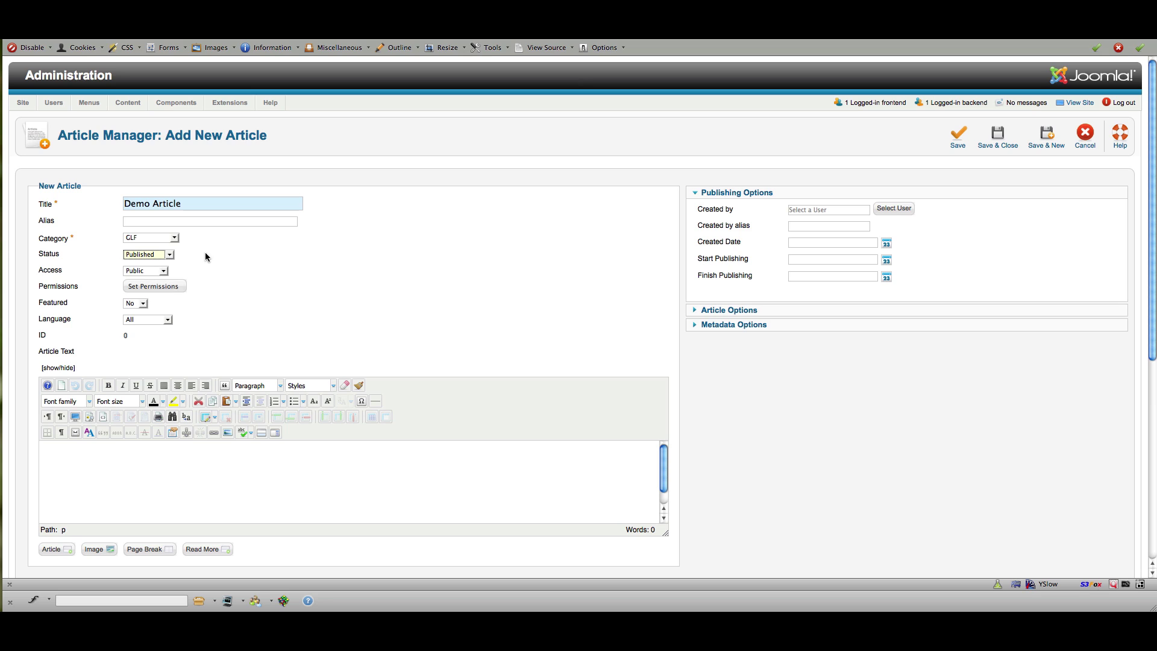
{"action": "left_click", "coordinate": [164, 271]}
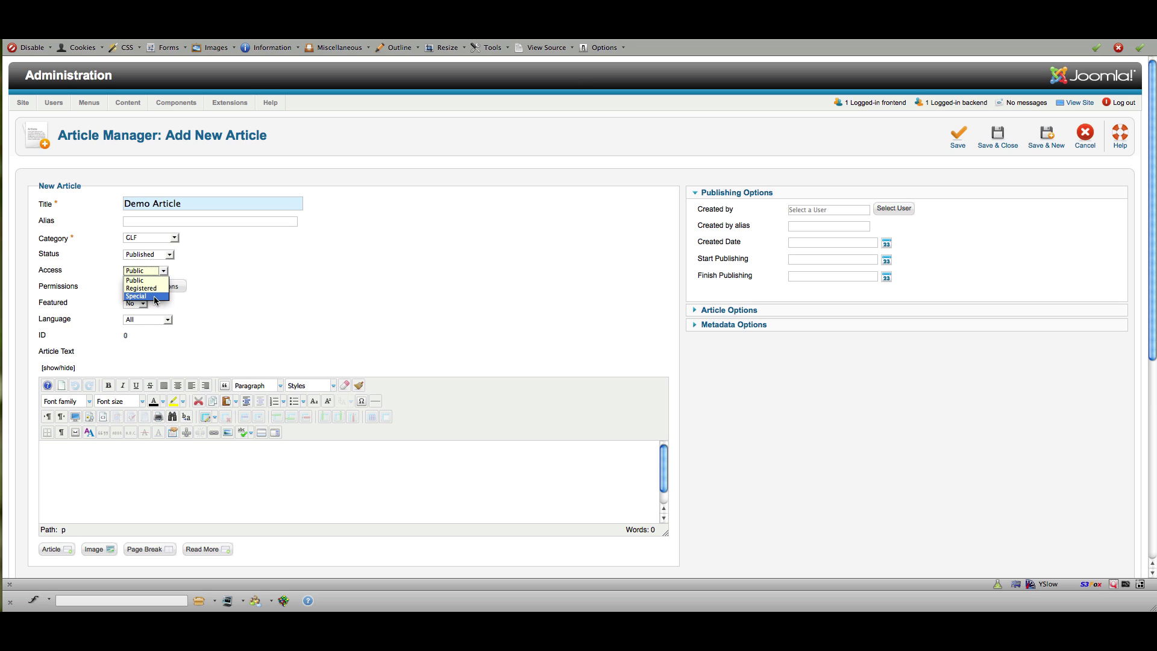
{"action": "left_click", "coordinate": [182, 274]}
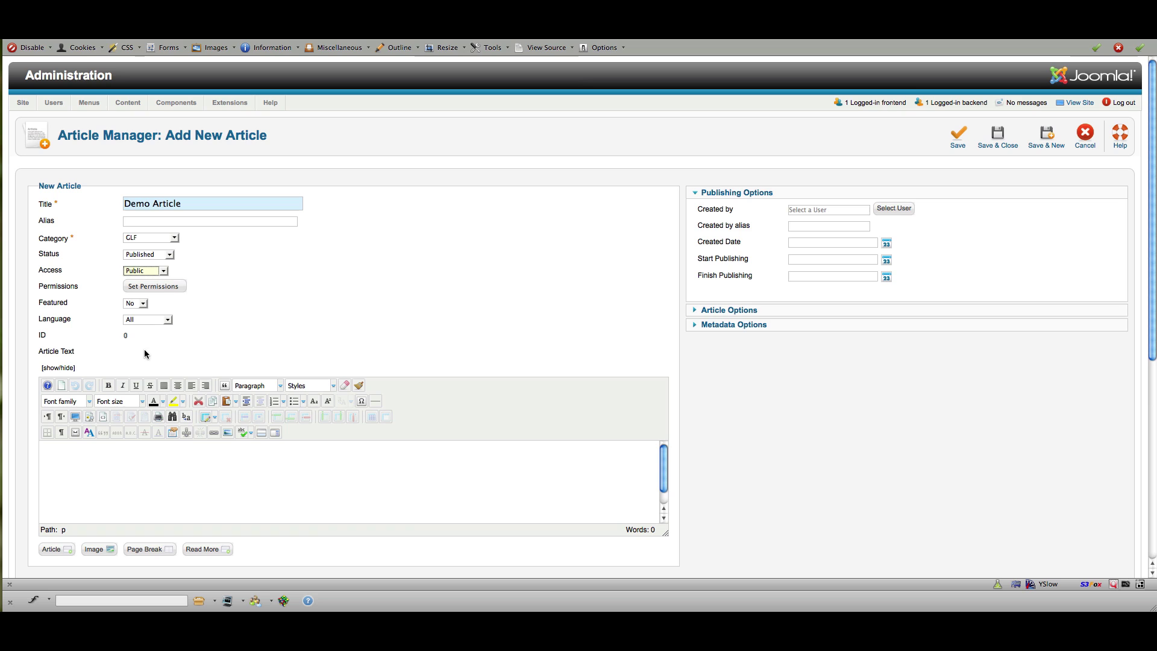
{"action": "left_click", "coordinate": [114, 460]}
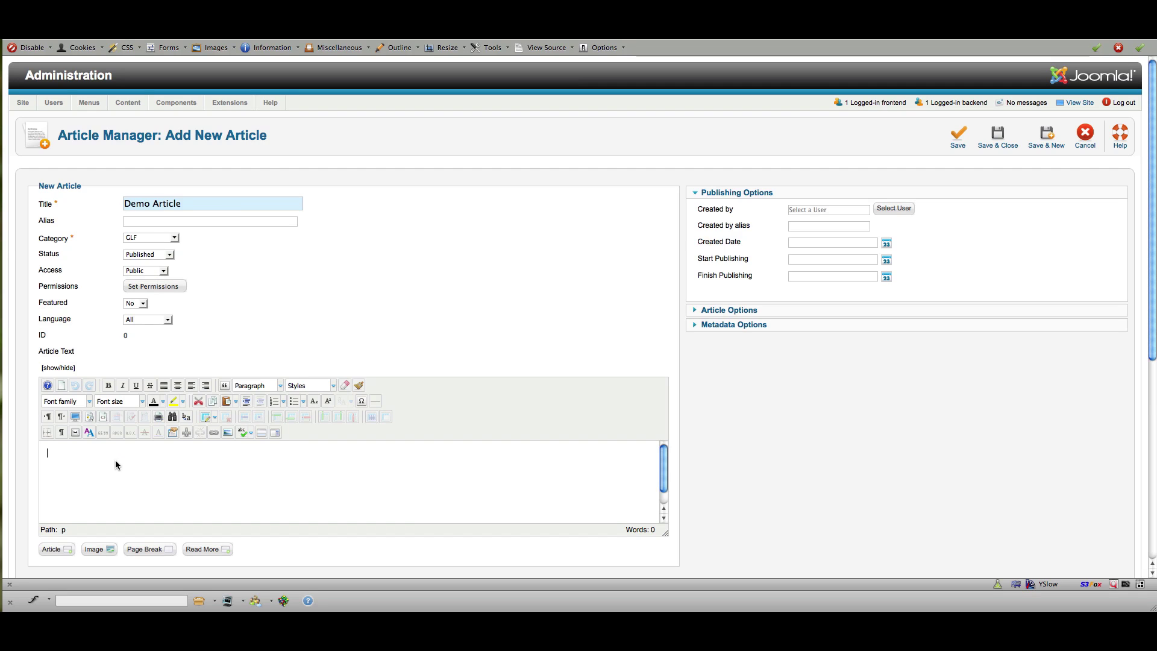
Write 'Demo Article' as the first line of the article body.
{"action": "type", "text": "Demo Article"}
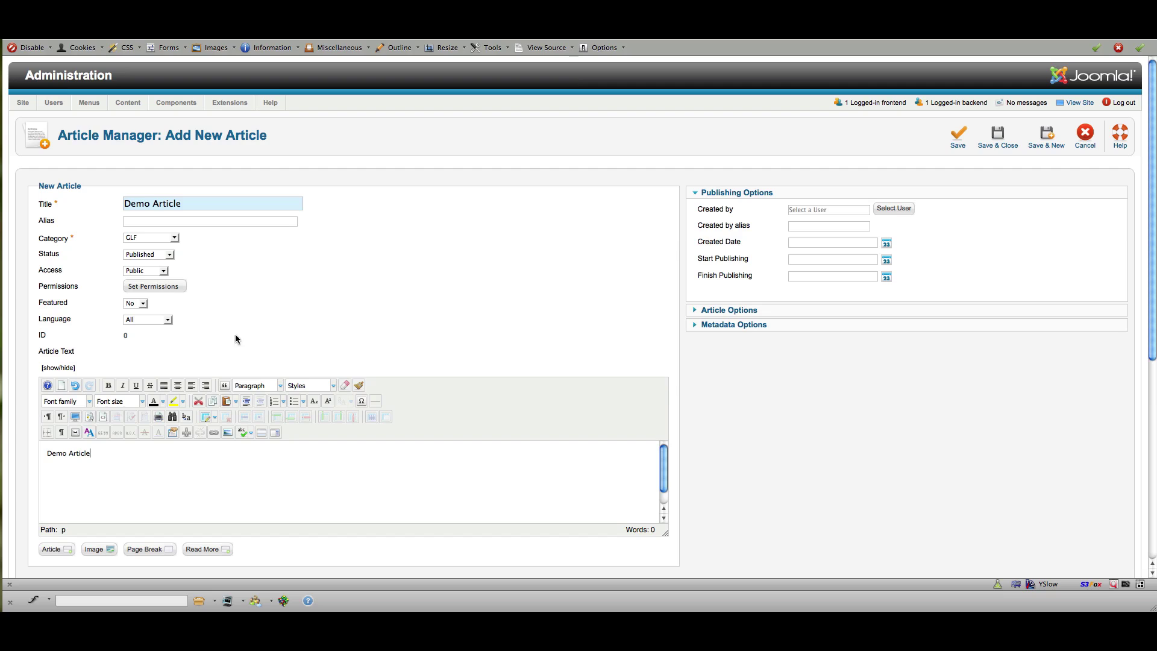
Review Article Options and Metadata Options, then save and close the Demo Article.
{"action": "left_click", "coordinate": [712, 309]}
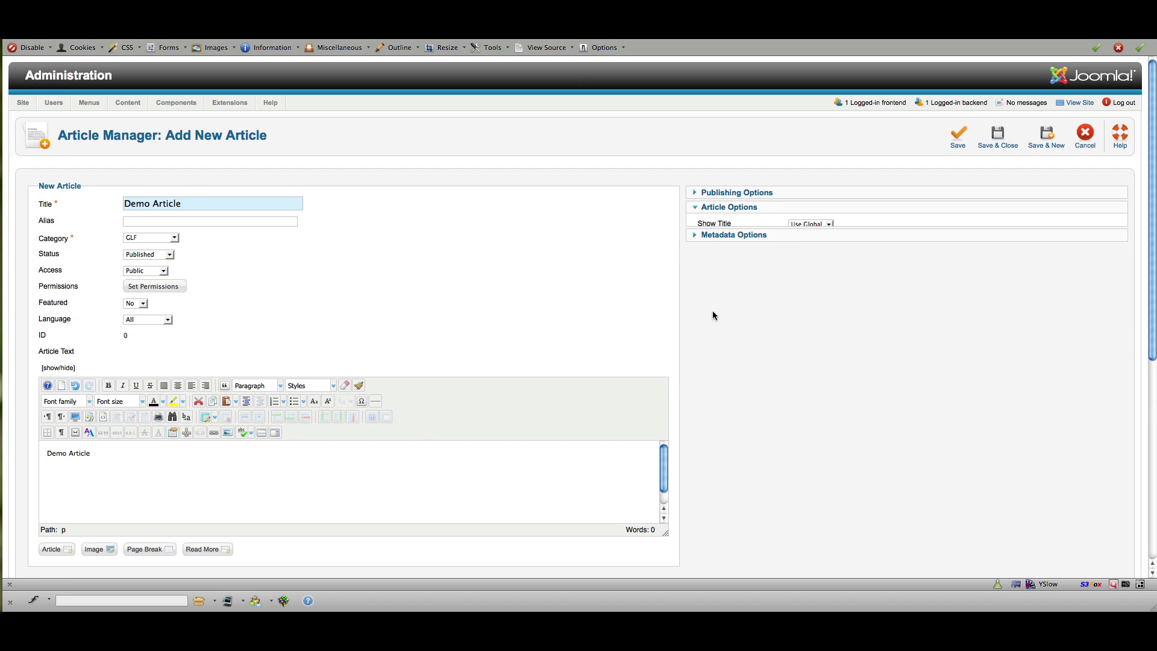
{"action": "left_click", "coordinate": [719, 208]}
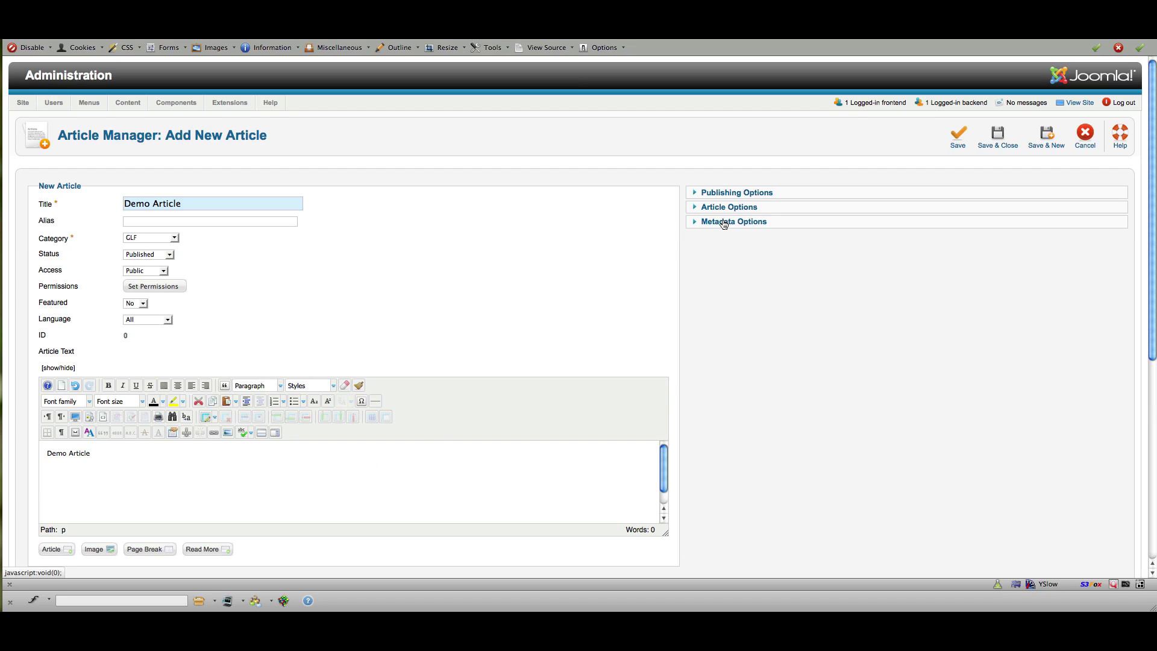
{"action": "left_click", "coordinate": [724, 223]}
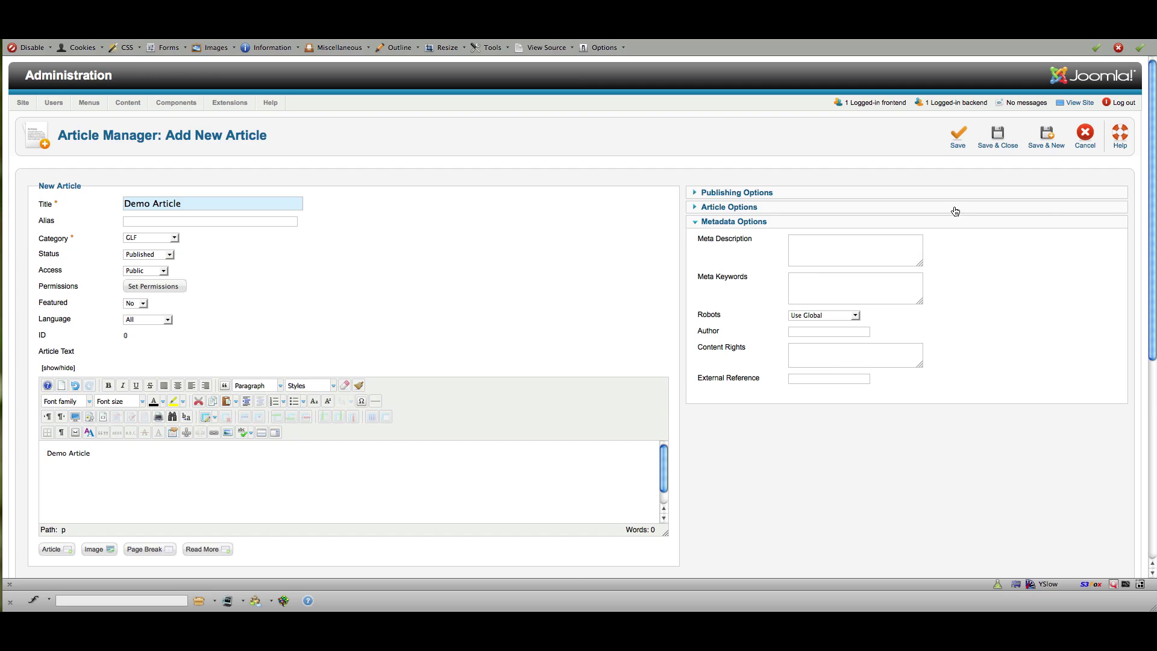
{"action": "left_click", "coordinate": [998, 137]}
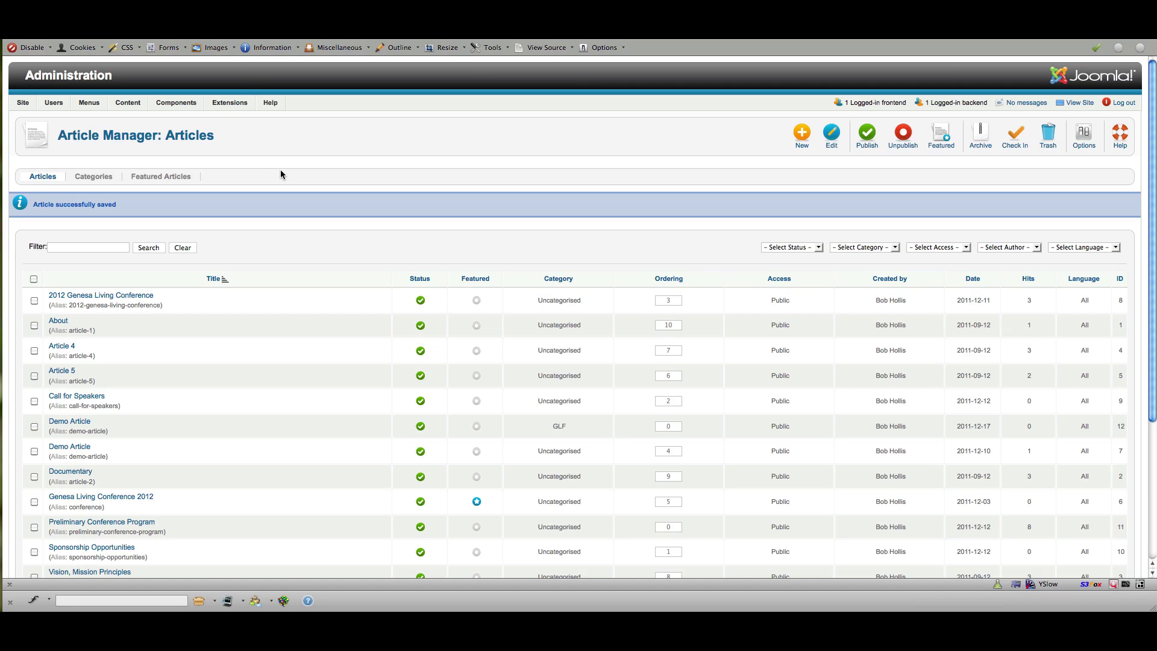
Open the Top Menu's item list and begin a new menu item.
{"action": "mouse_move", "coordinate": [92, 109]}
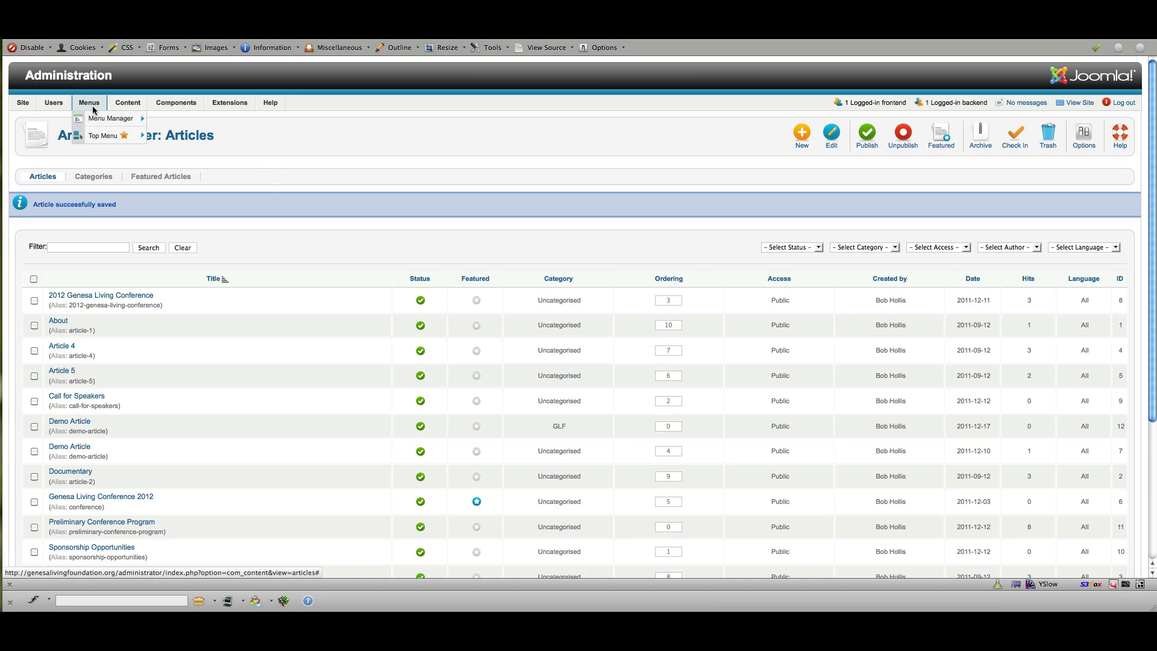
{"action": "mouse_move", "coordinate": [96, 138]}
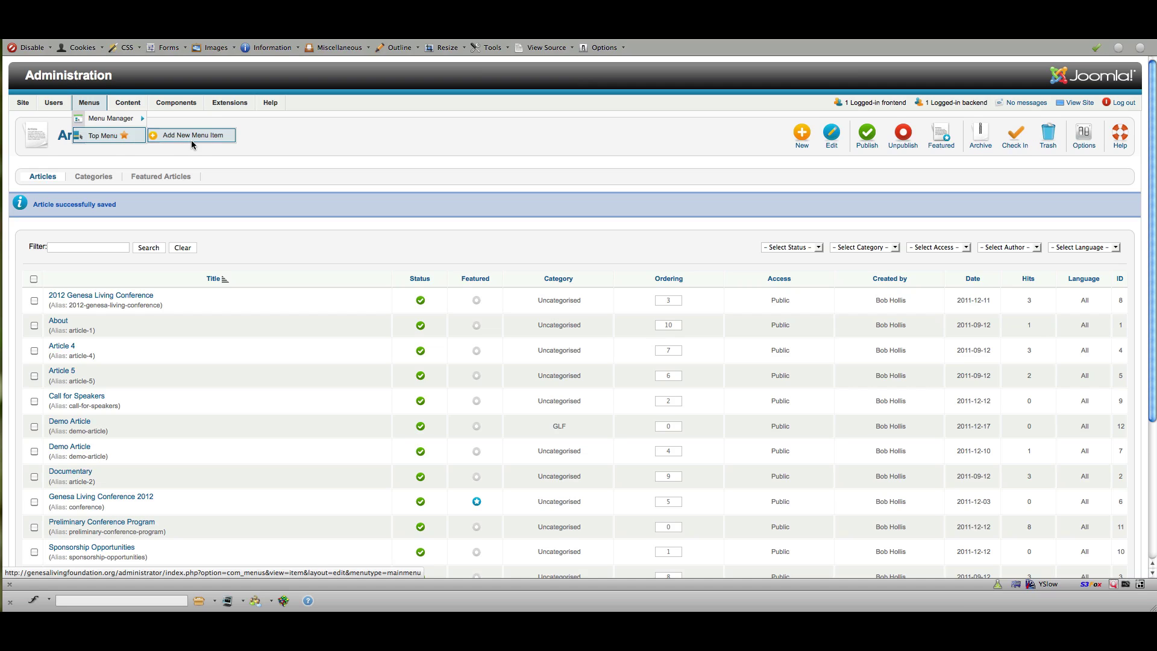
{"action": "left_click", "coordinate": [102, 136]}
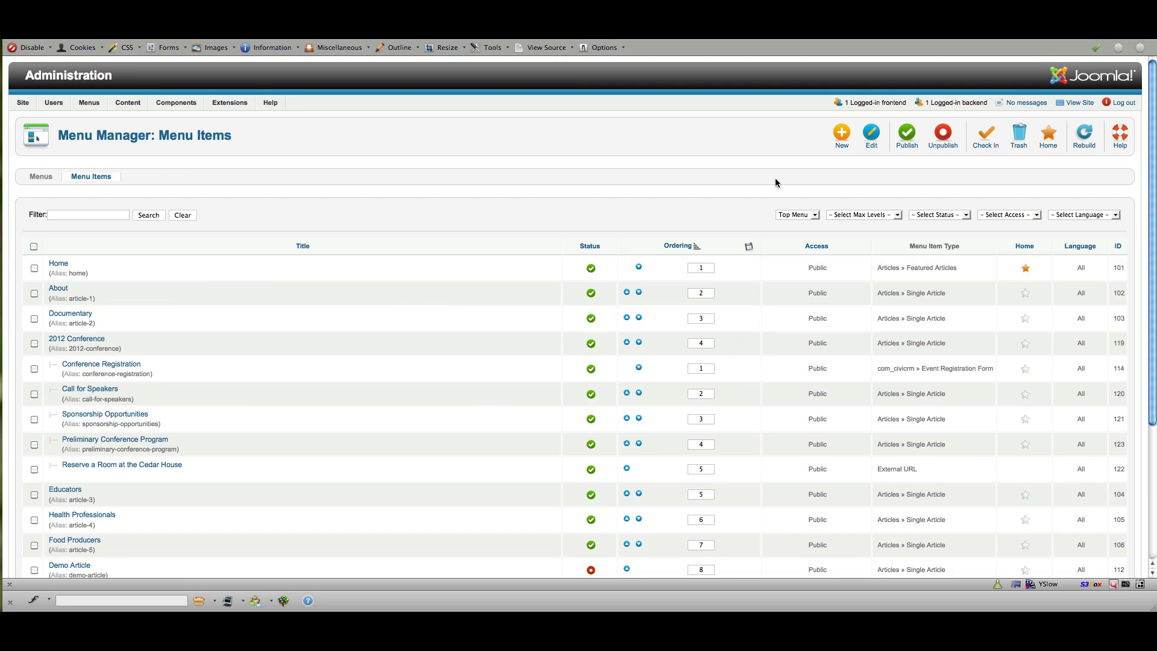
{"action": "left_click", "coordinate": [843, 136]}
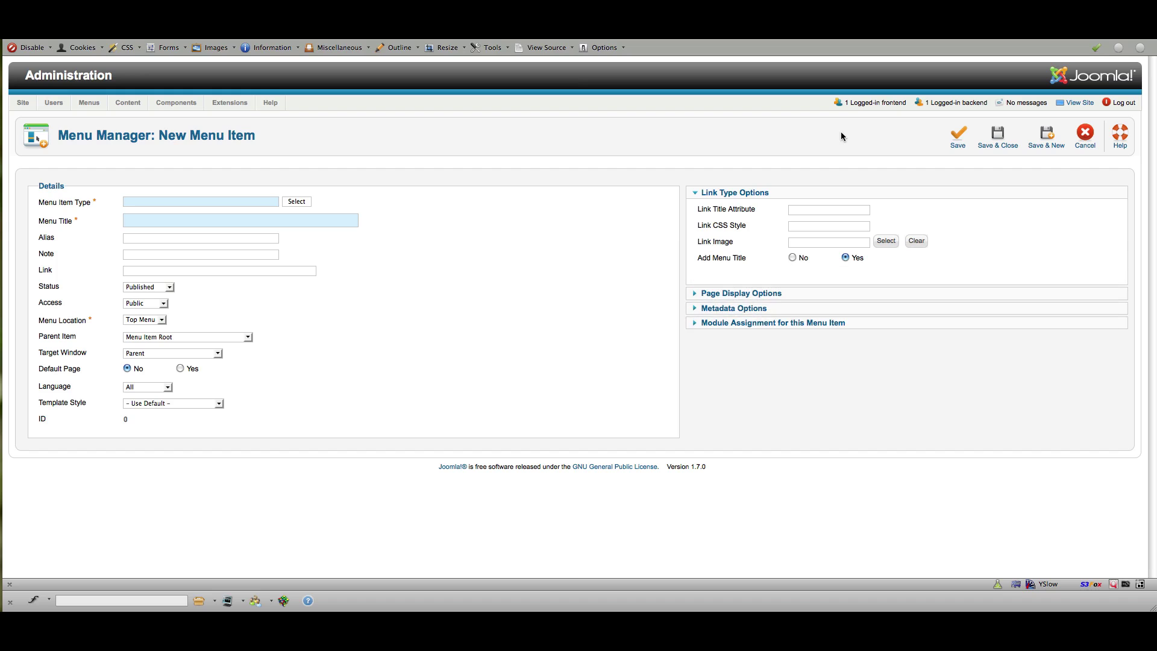
Make the item an Articles > Single Article link pointing to Demo Article (GLF).
{"action": "left_click", "coordinate": [297, 202]}
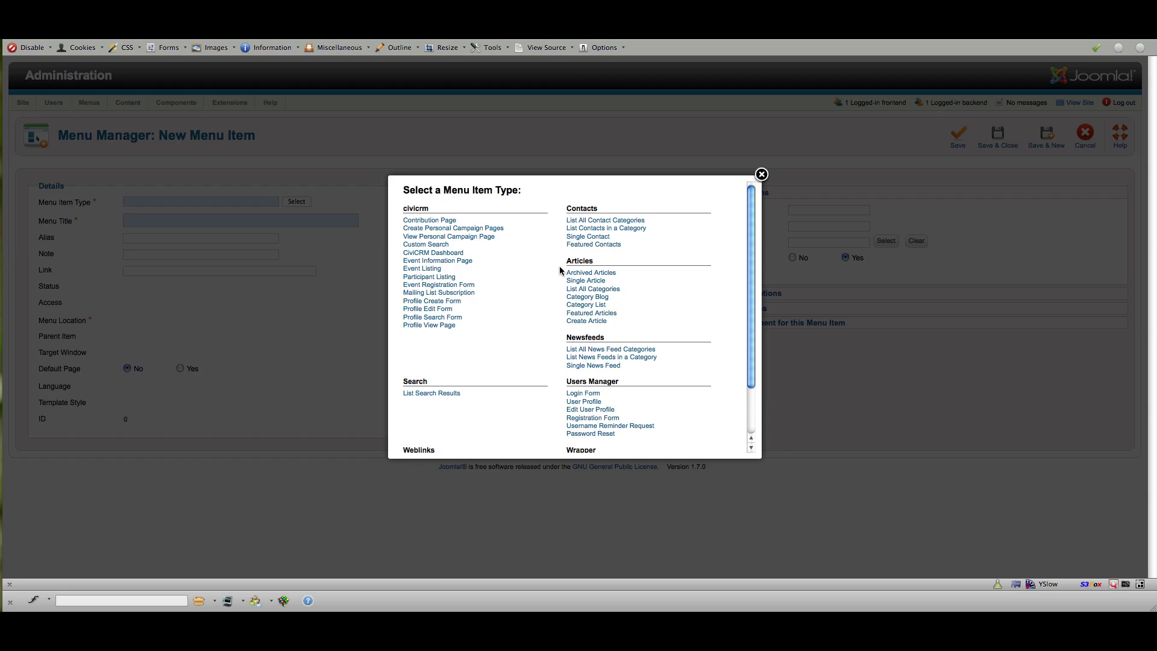
{"action": "scroll", "coordinate": [650, 269], "scroll_direction": "down", "scroll_amount": 2}
{"action": "scroll", "coordinate": [650, 268], "scroll_direction": "down", "scroll_amount": 1}
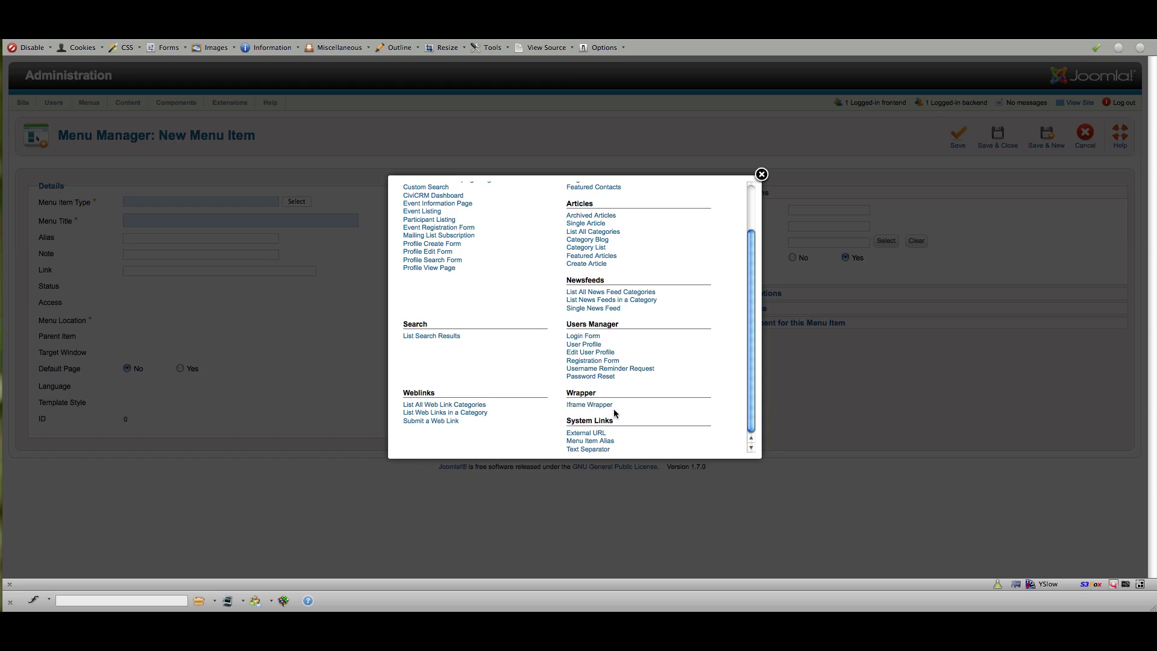
{"action": "scroll", "coordinate": [683, 333], "scroll_direction": "up", "scroll_amount": 3}
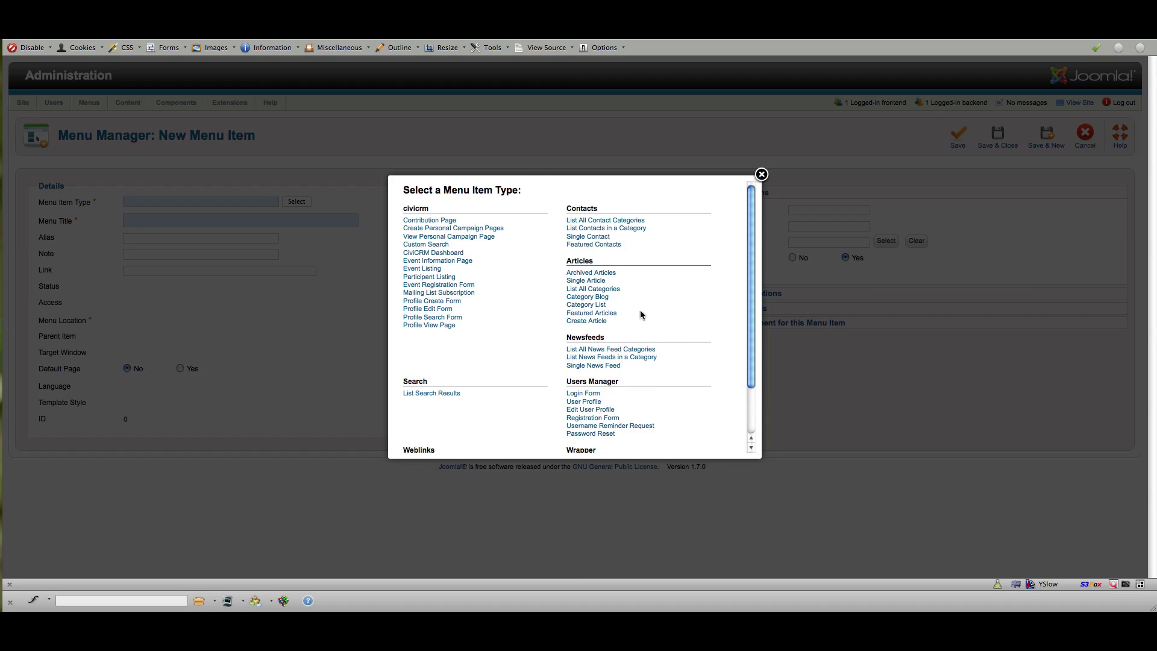
{"action": "left_click", "coordinate": [579, 282]}
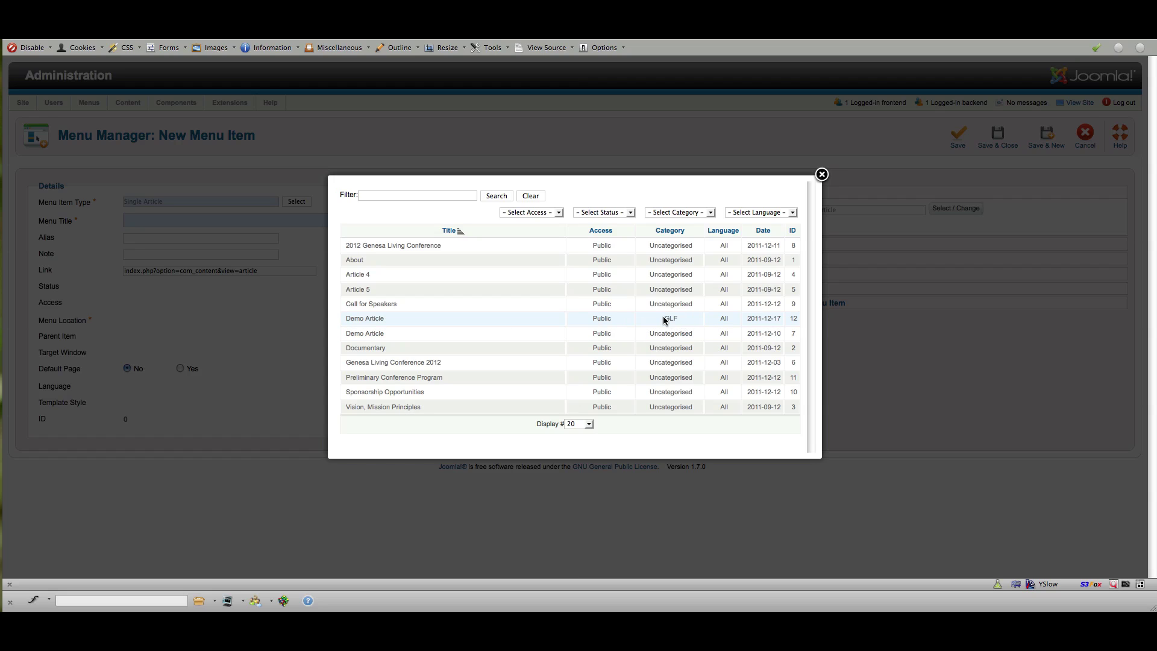
{"action": "left_click", "coordinate": [358, 320]}
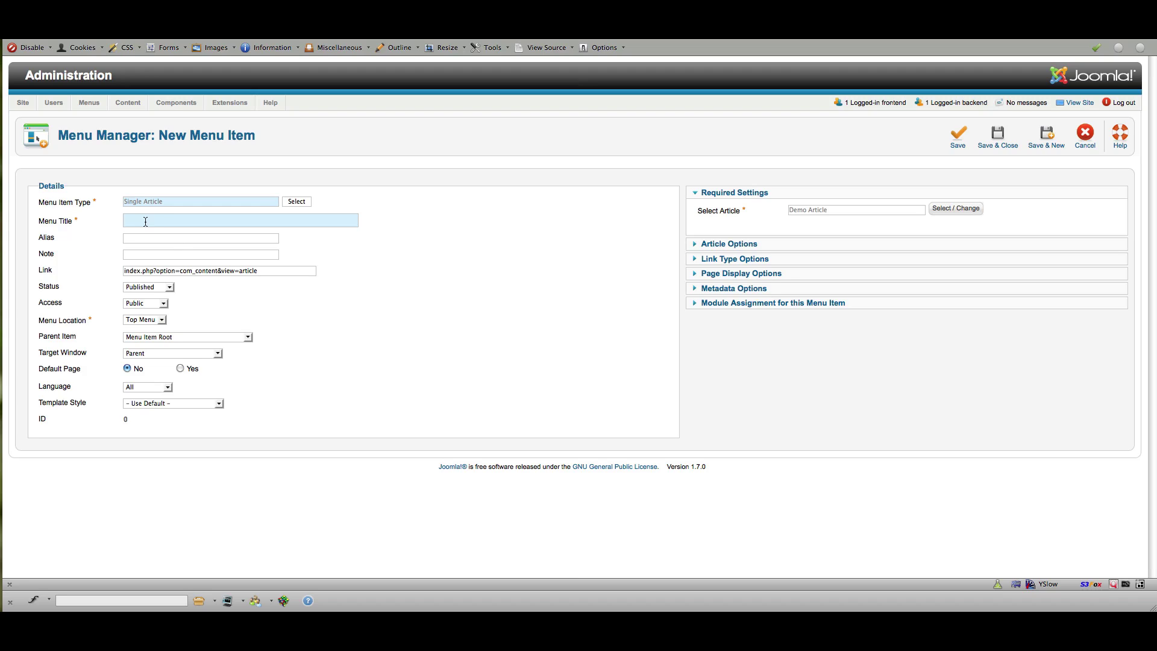
Enter 'Demo Article 2' as the Menu Title, then check the Alias and Access fields.
{"action": "type", "text": "Demo"}
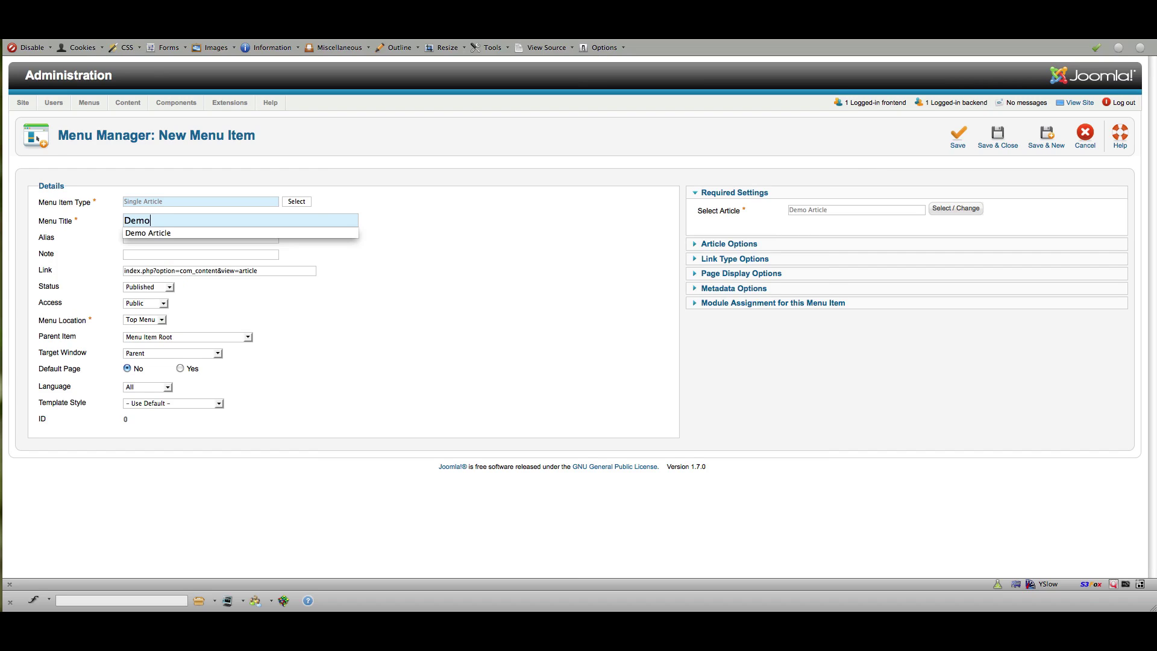
{"action": "type", "text": " Article 2"}
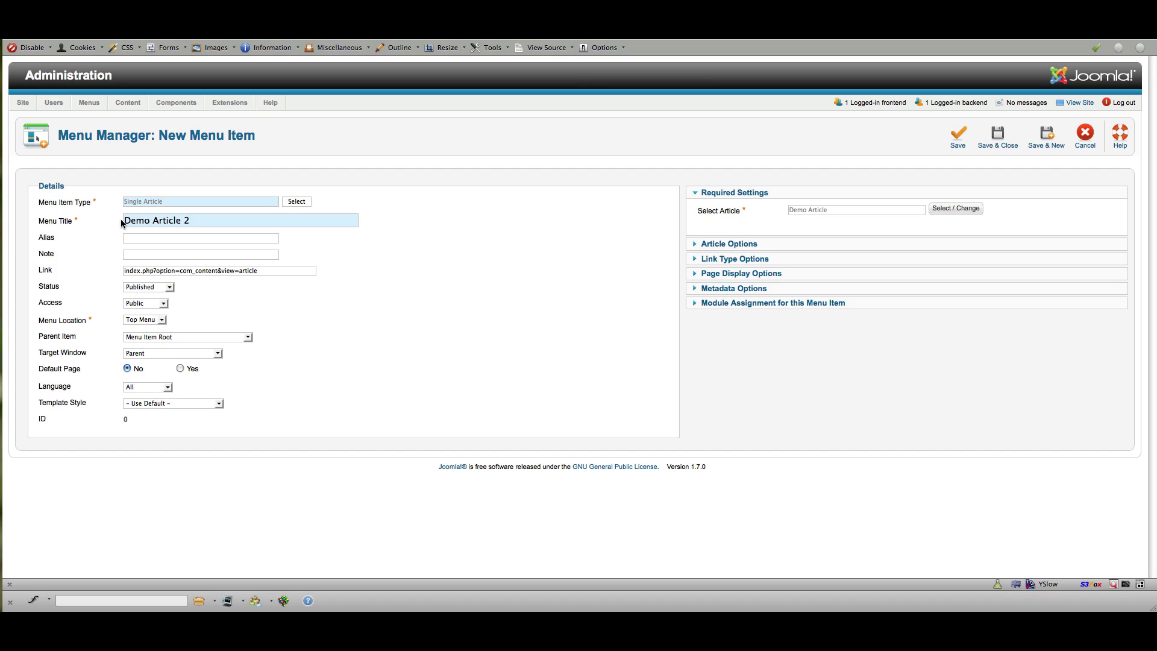
{"action": "left_click", "coordinate": [191, 241]}
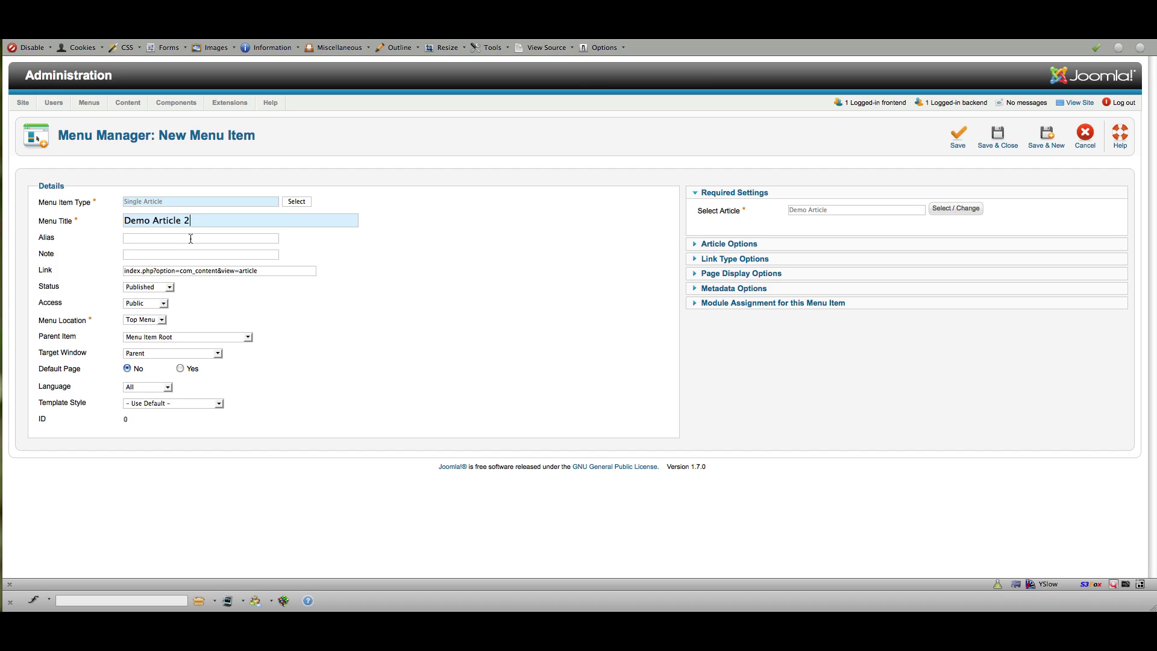
{"action": "left_click", "coordinate": [165, 305]}
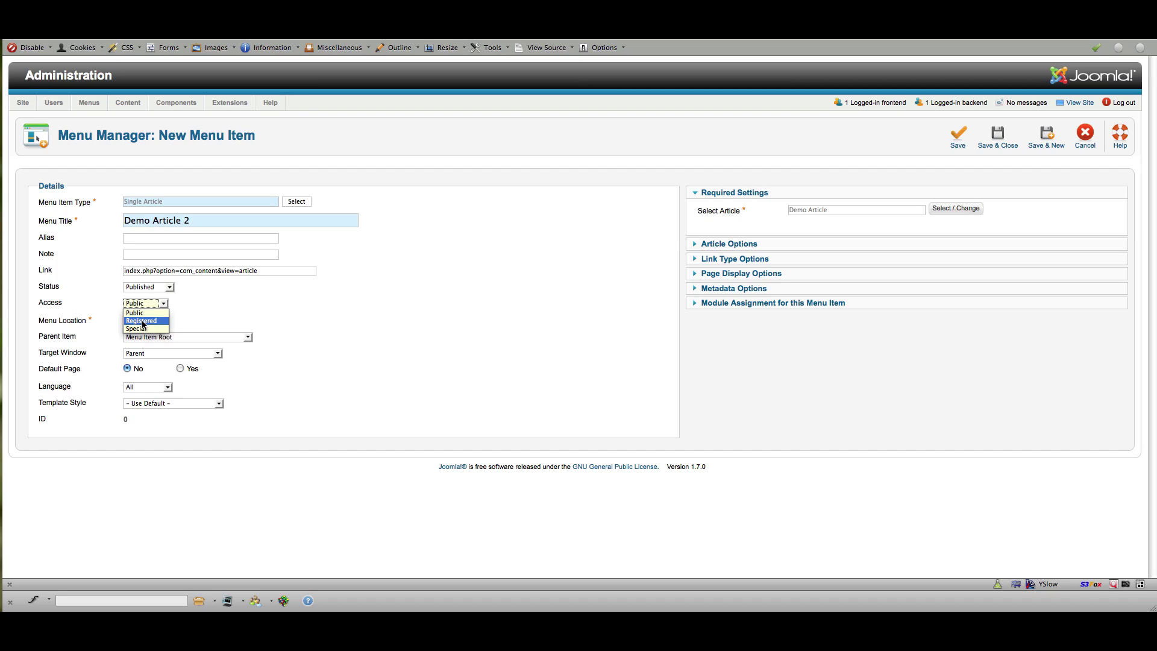
{"action": "left_click", "coordinate": [212, 313]}
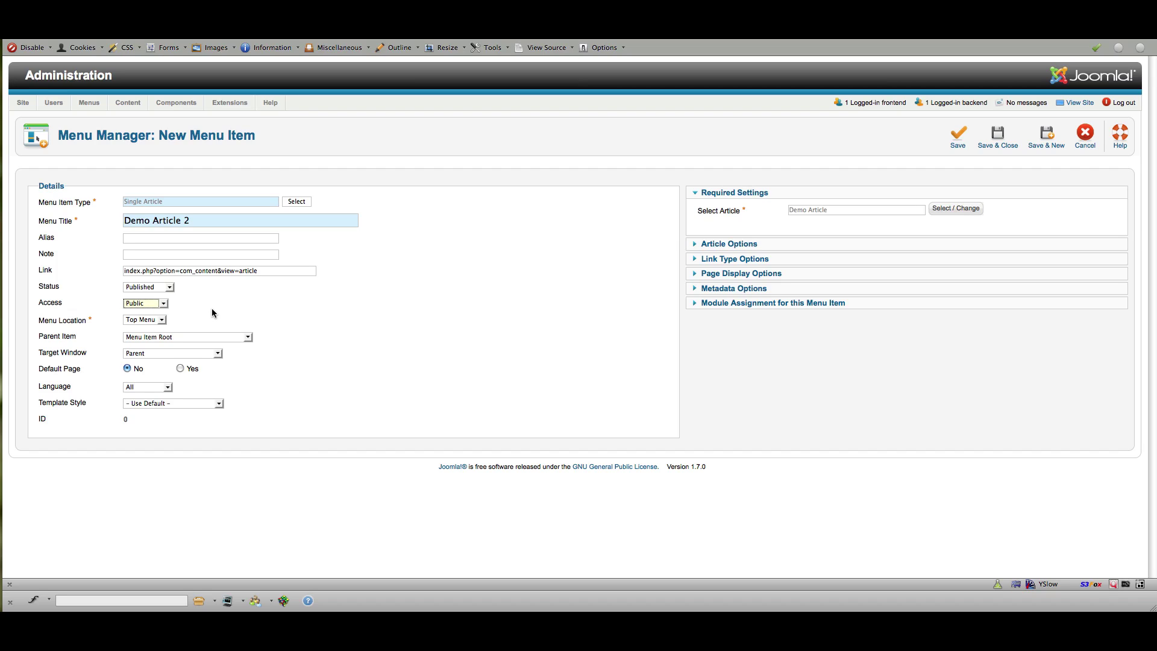
{"action": "left_click", "coordinate": [162, 305]}
{"action": "left_click", "coordinate": [164, 304]}
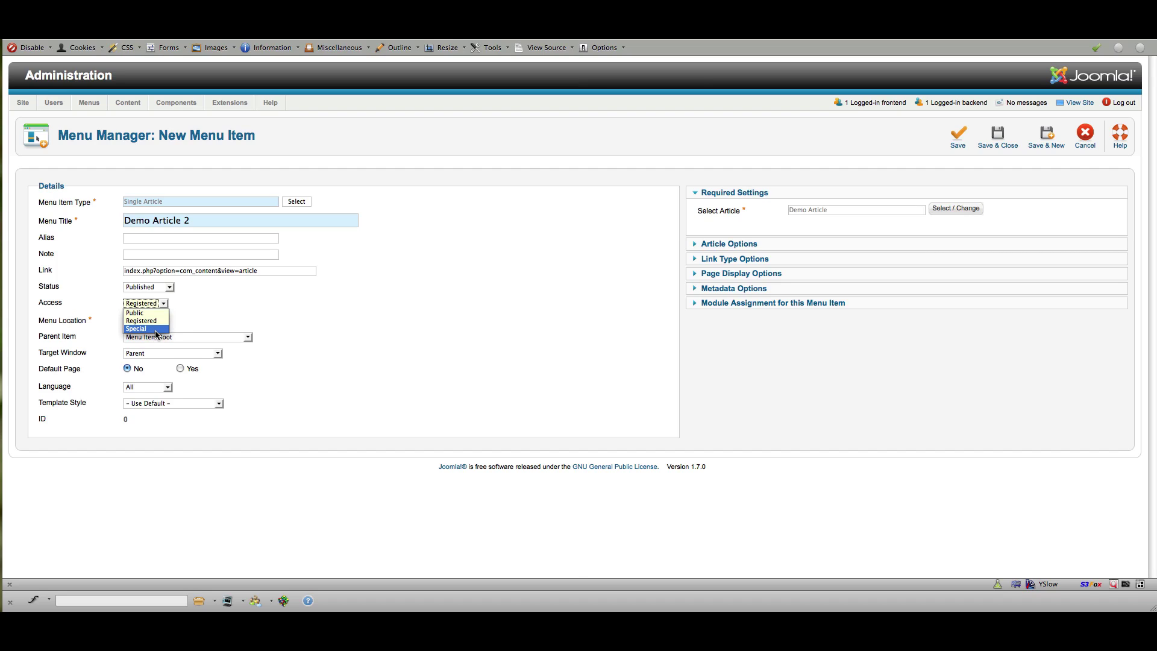
{"action": "left_click", "coordinate": [156, 330]}
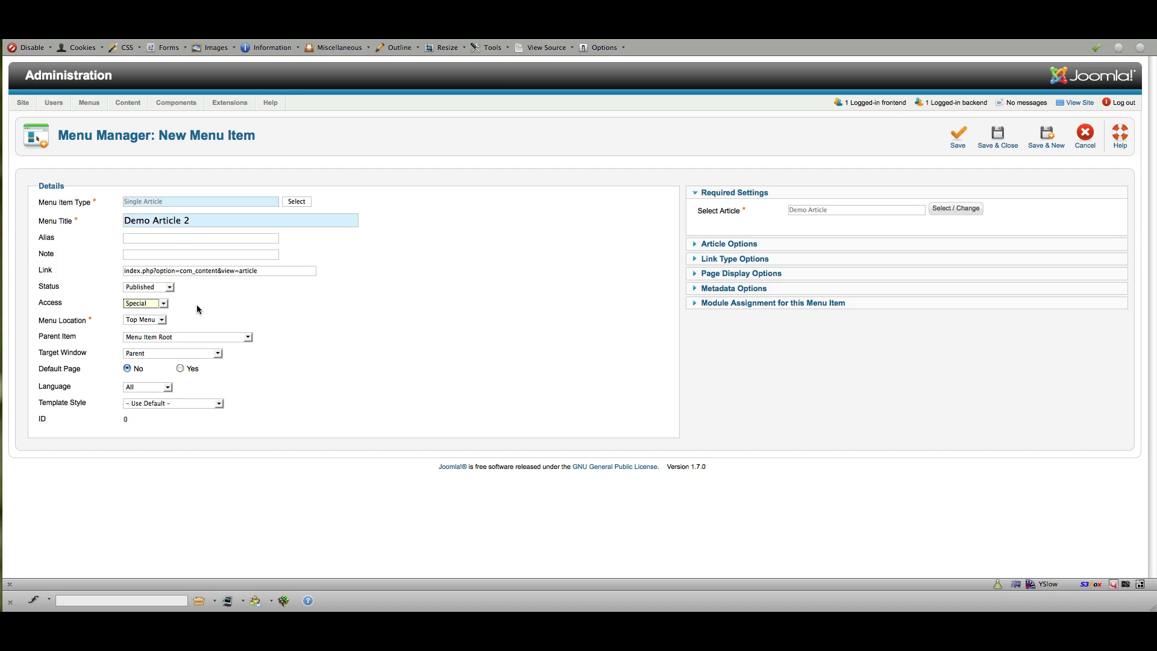
{"action": "left_click", "coordinate": [163, 304]}
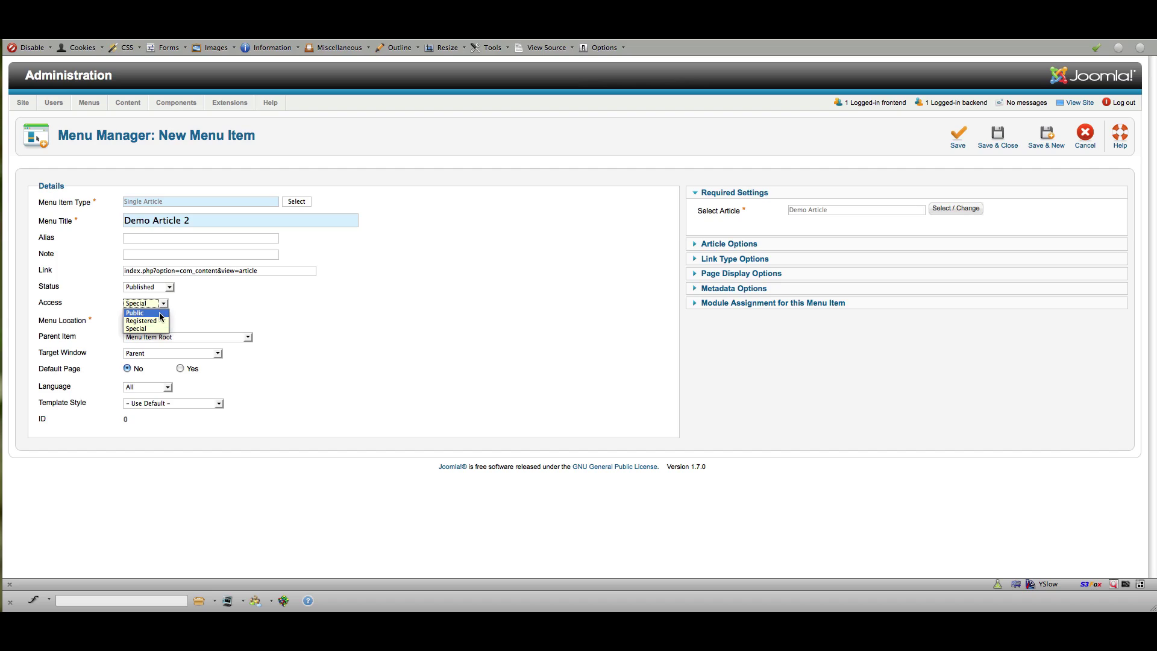
{"action": "left_click", "coordinate": [161, 314]}
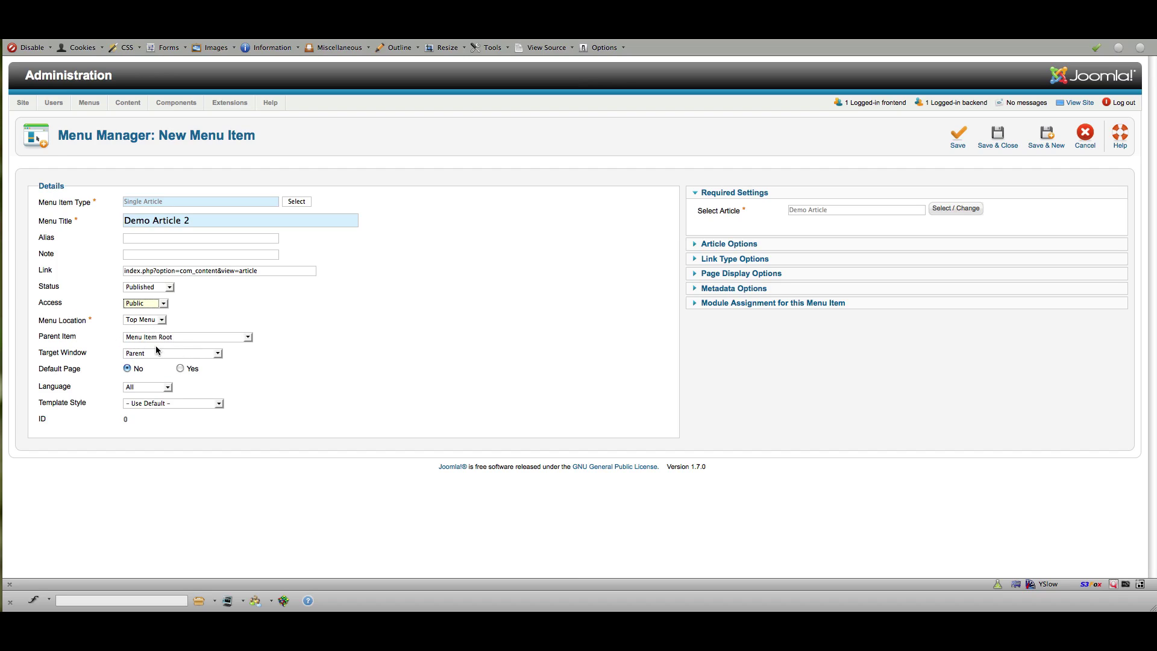
Set Parent Item to '- About' and leave Target Window on Parent.
{"action": "left_click", "coordinate": [248, 338]}
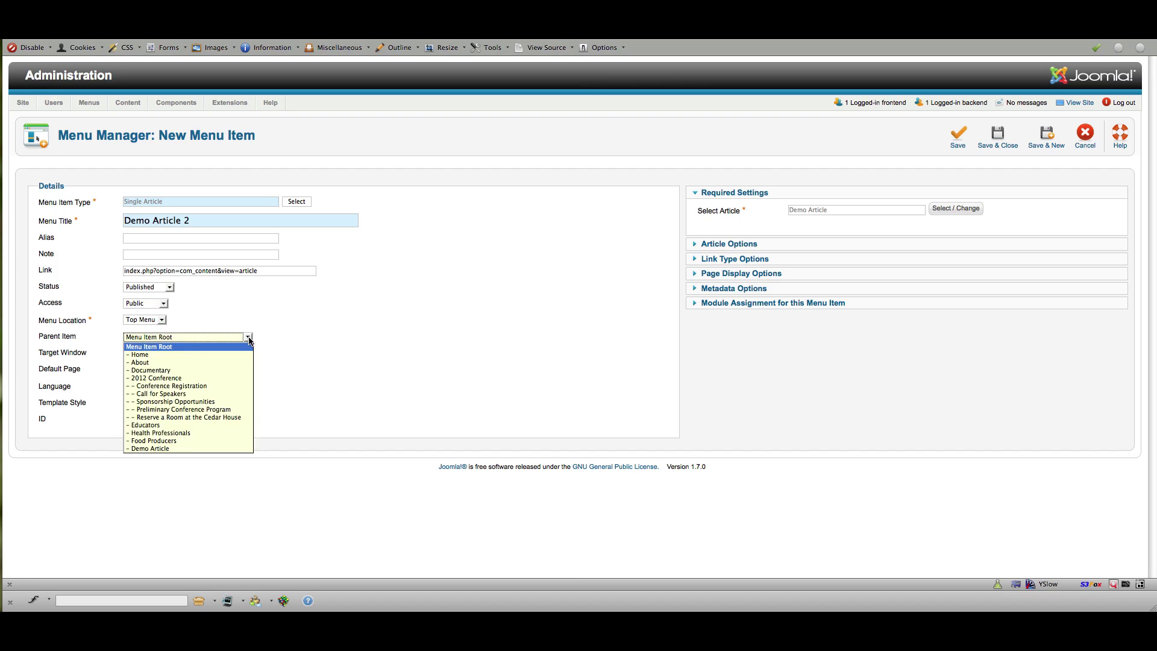
{"action": "left_click", "coordinate": [144, 363]}
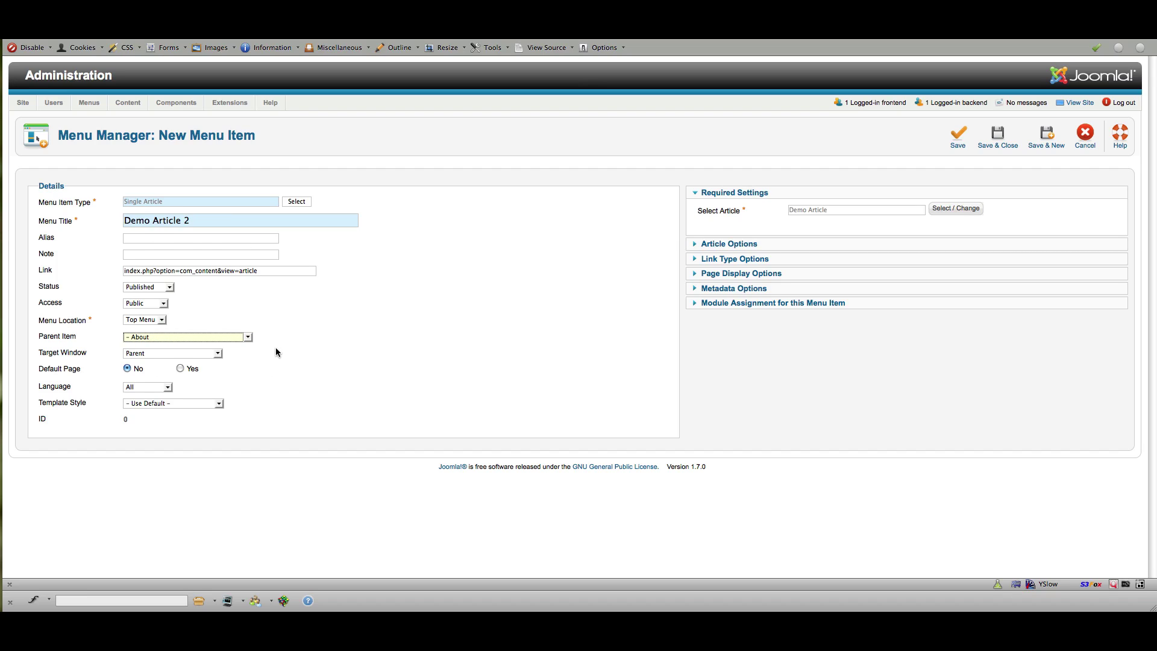
{"action": "left_click", "coordinate": [219, 354]}
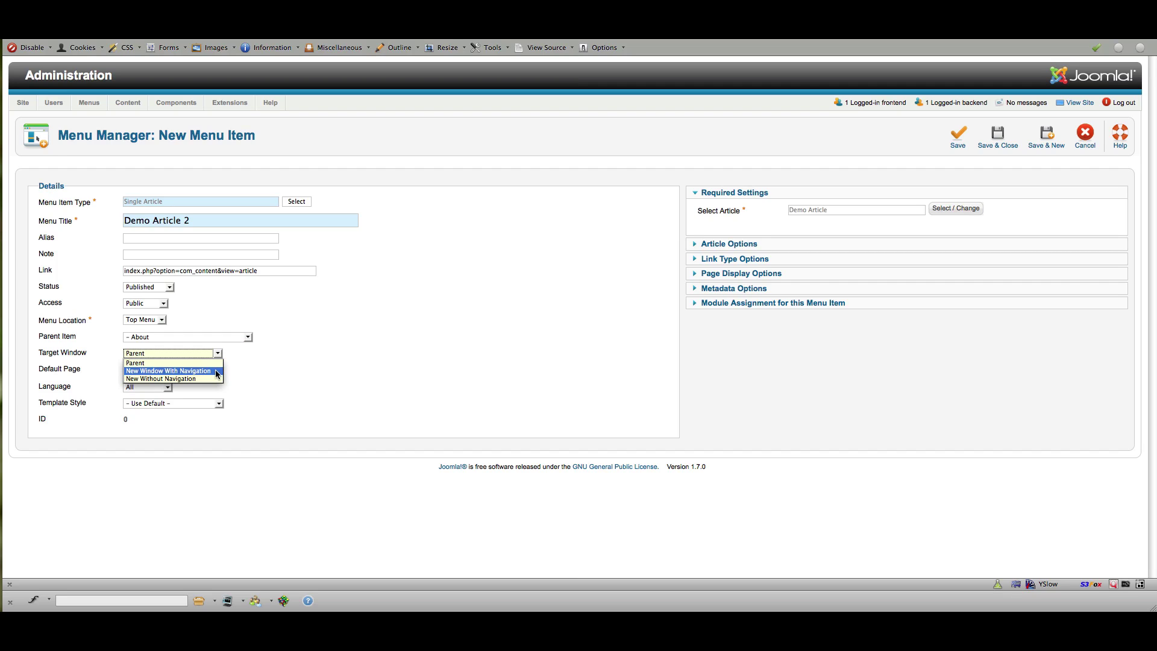
{"action": "left_click", "coordinate": [276, 361]}
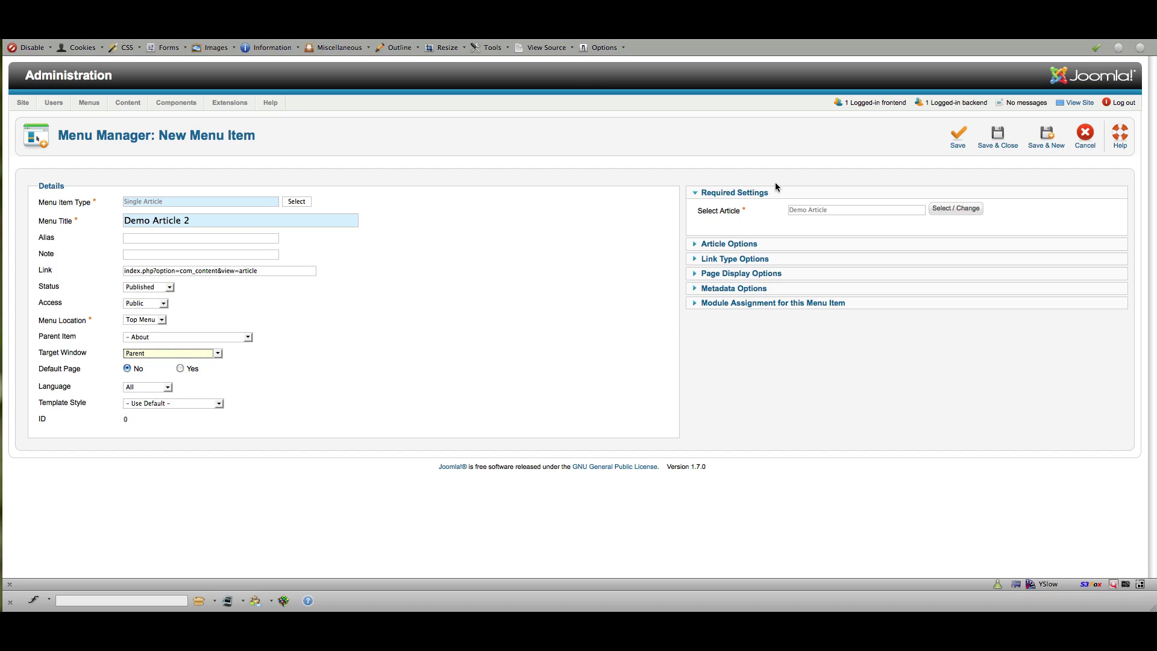
In Page Display Options, set Browser Page Title and Page Heading to 'Demo Article 2'.
{"action": "left_click", "coordinate": [734, 244]}
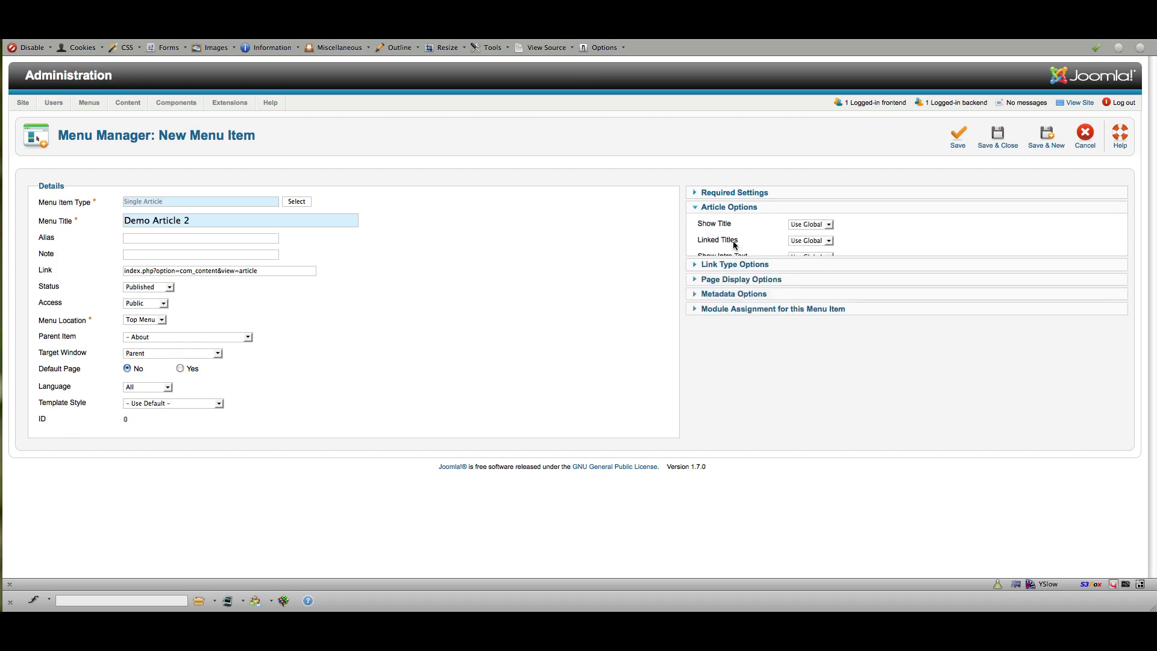
{"action": "left_click", "coordinate": [721, 208]}
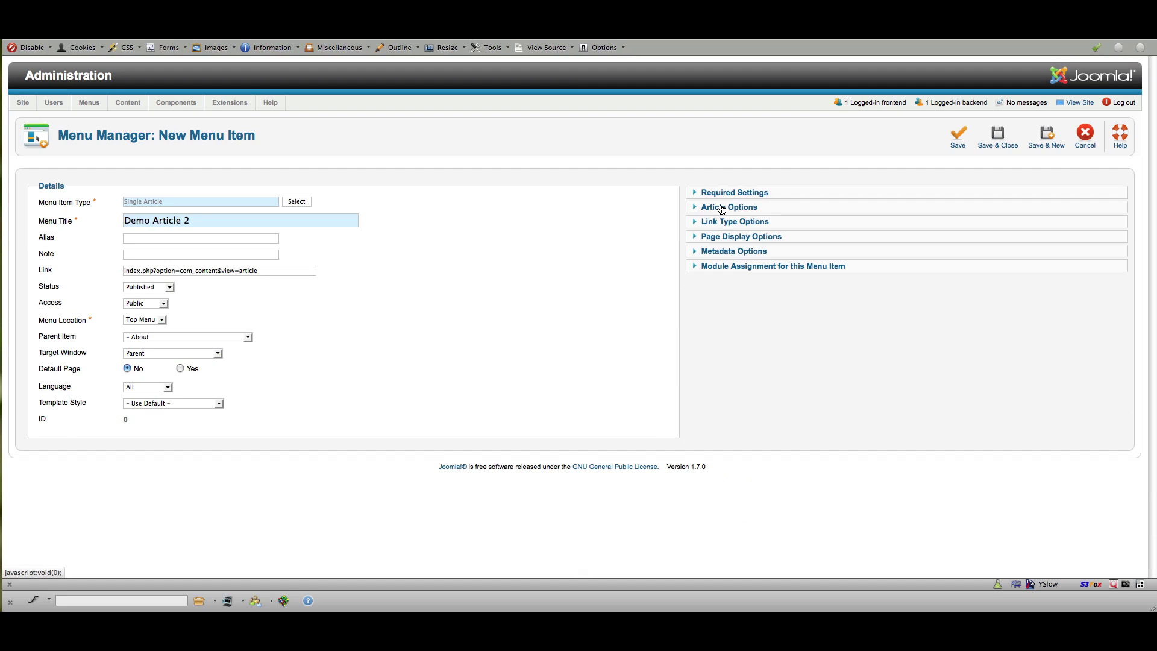
{"action": "left_click", "coordinate": [733, 238]}
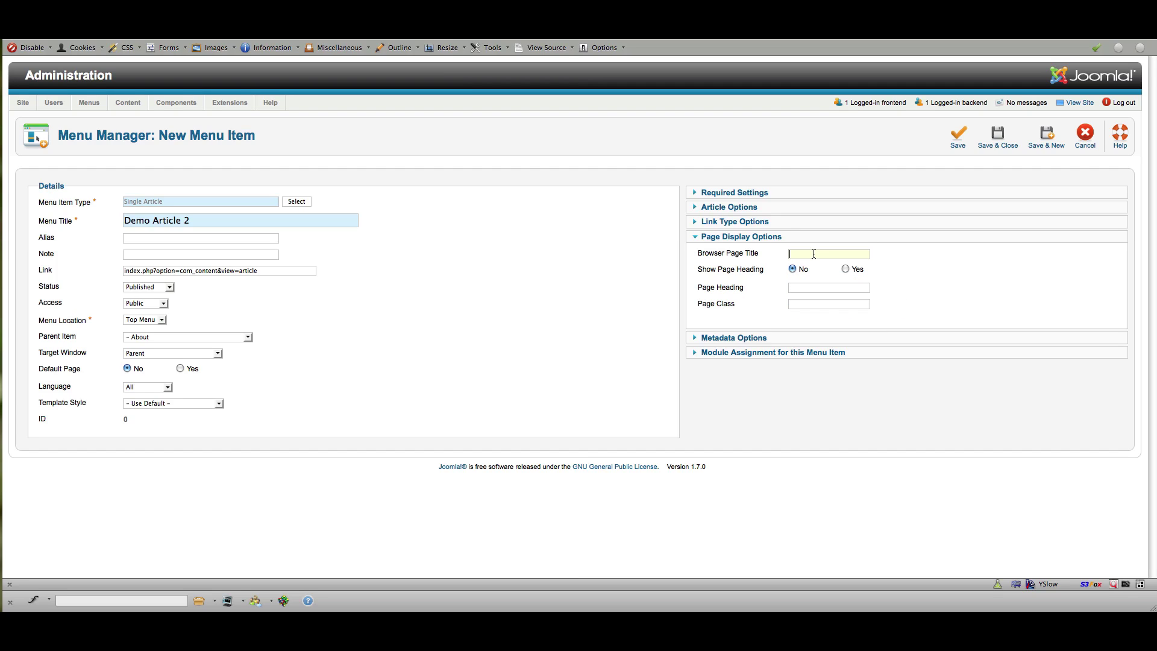
{"action": "type", "text": "Demo Article 2"}
{"action": "left_click_drag", "start_coordinate": [837, 254], "coordinate": [817, 244]}
{"action": "key", "text": "ctrl+c"}
{"action": "left_click", "coordinate": [815, 289]}
{"action": "key", "text": "ctrl+v"}
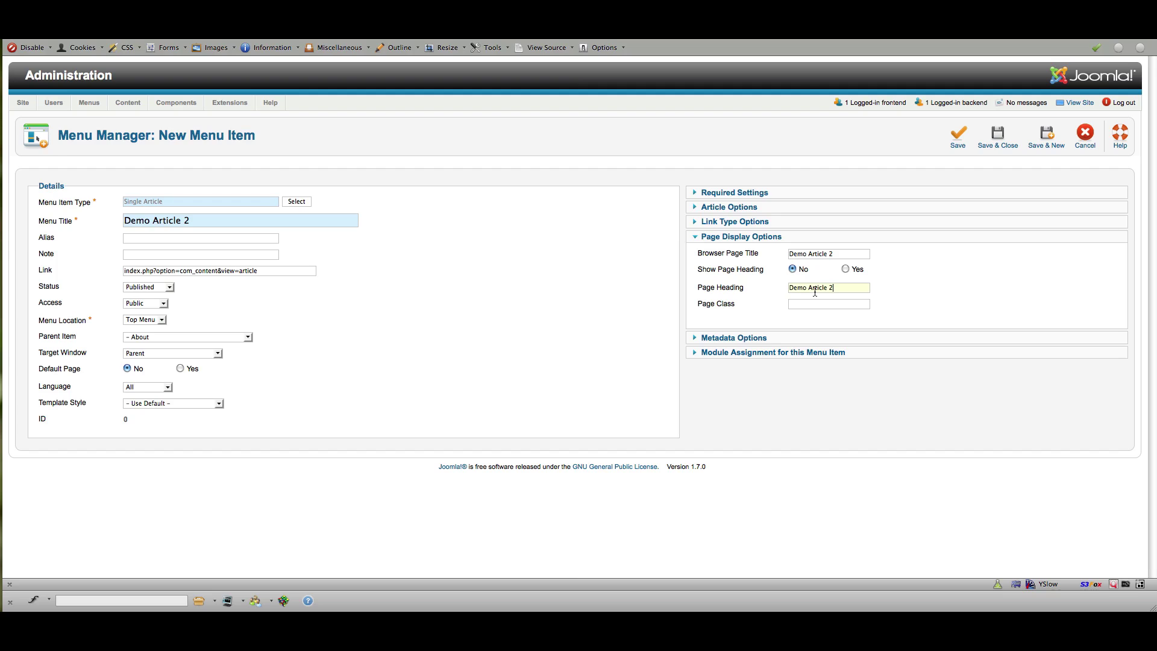
Save & Close the menu item and switch to the site's frontend tab.
{"action": "left_click", "coordinate": [1000, 139]}
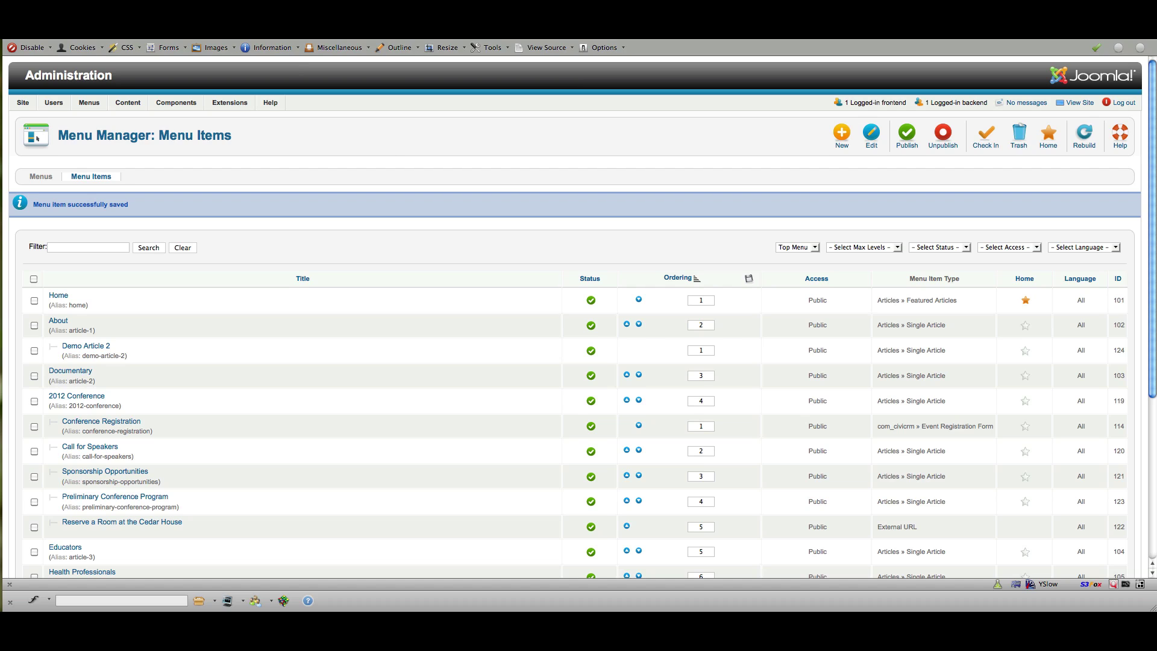
{"action": "key", "text": "ctrl+Tab"}
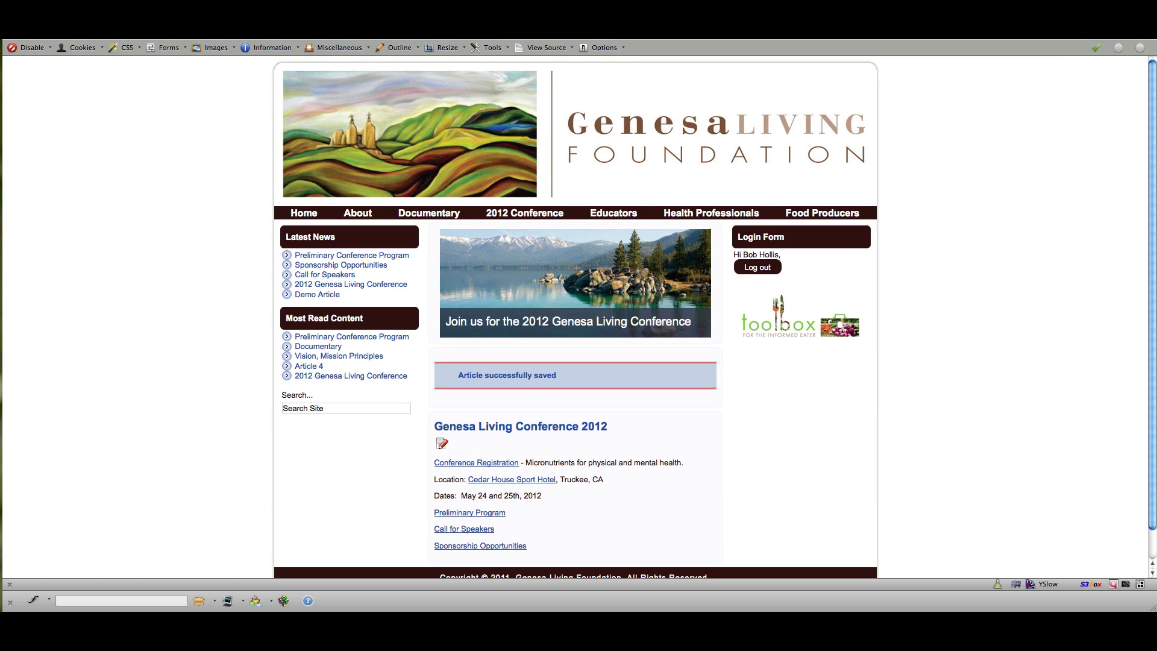
Follow About > Demo Article 2 on the live site, then open and cancel its editor.
{"action": "left_click", "coordinate": [413, 215]}
{"action": "mouse_move", "coordinate": [369, 218]}
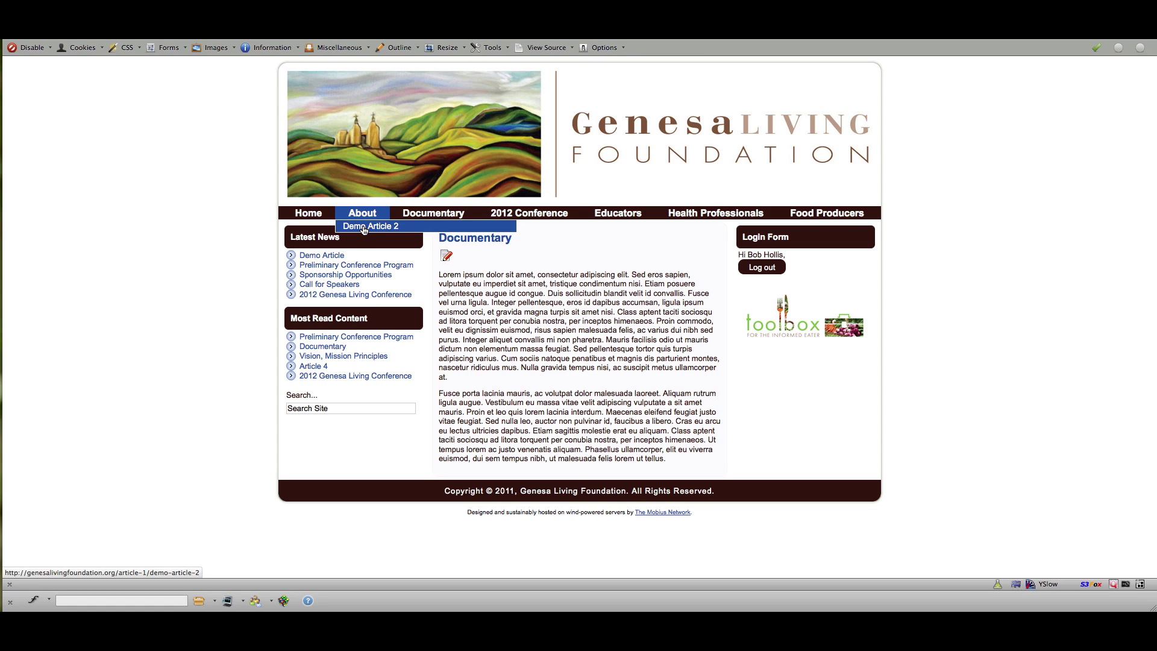
{"action": "left_click", "coordinate": [363, 229]}
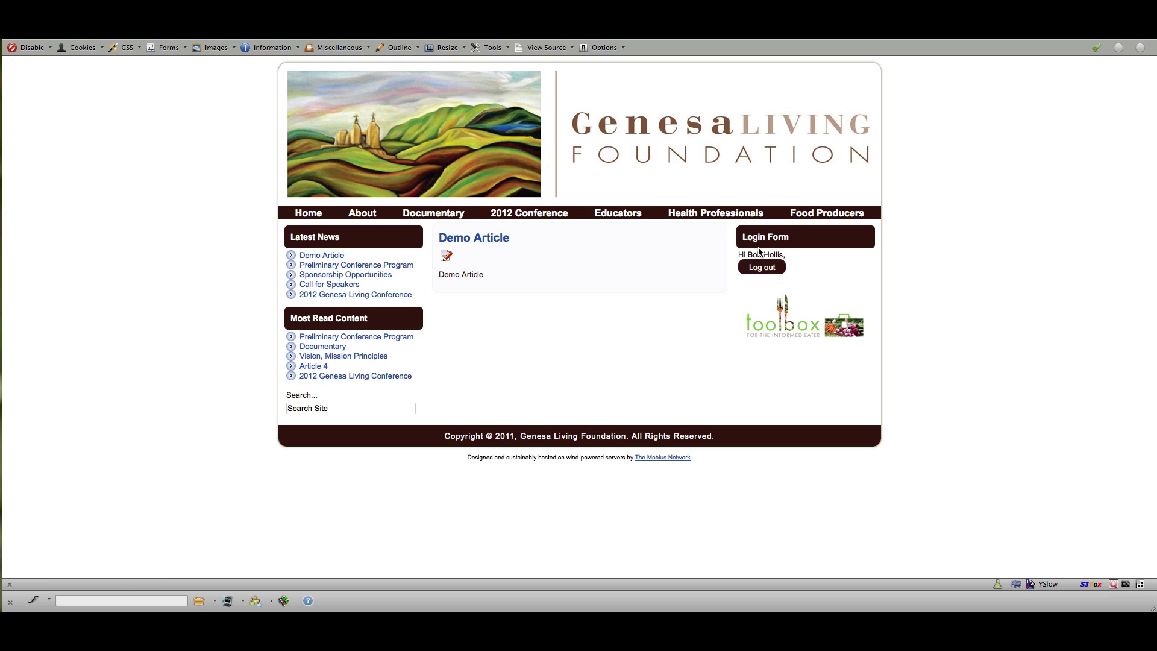
{"action": "left_click", "coordinate": [447, 257]}
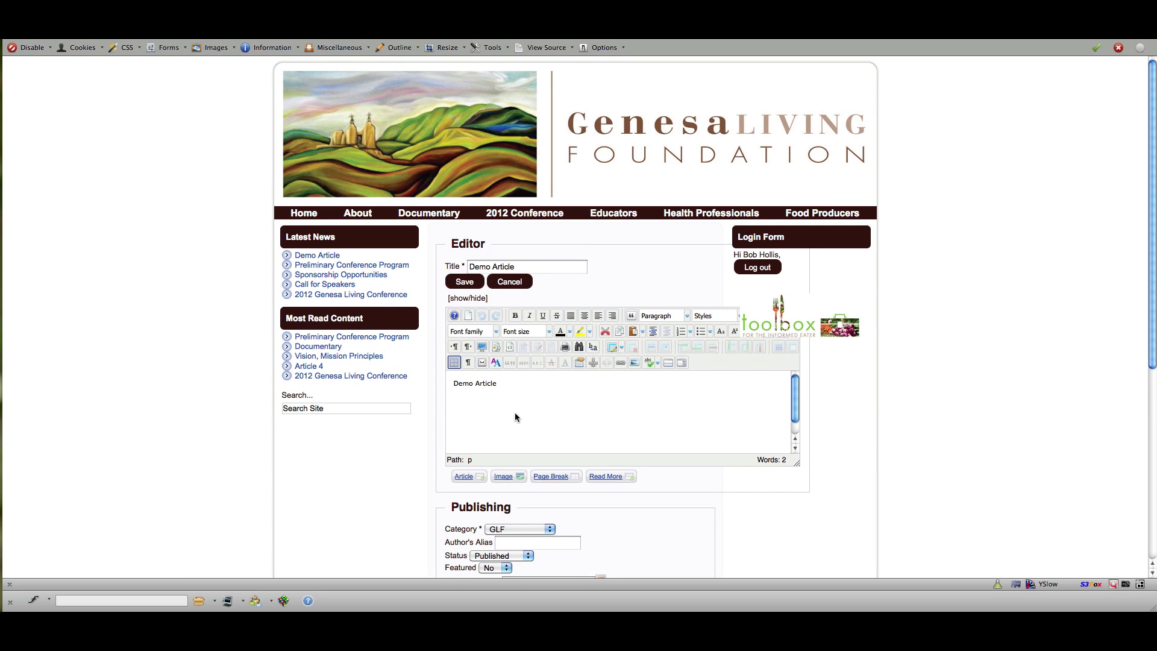
{"action": "left_click", "coordinate": [509, 284]}
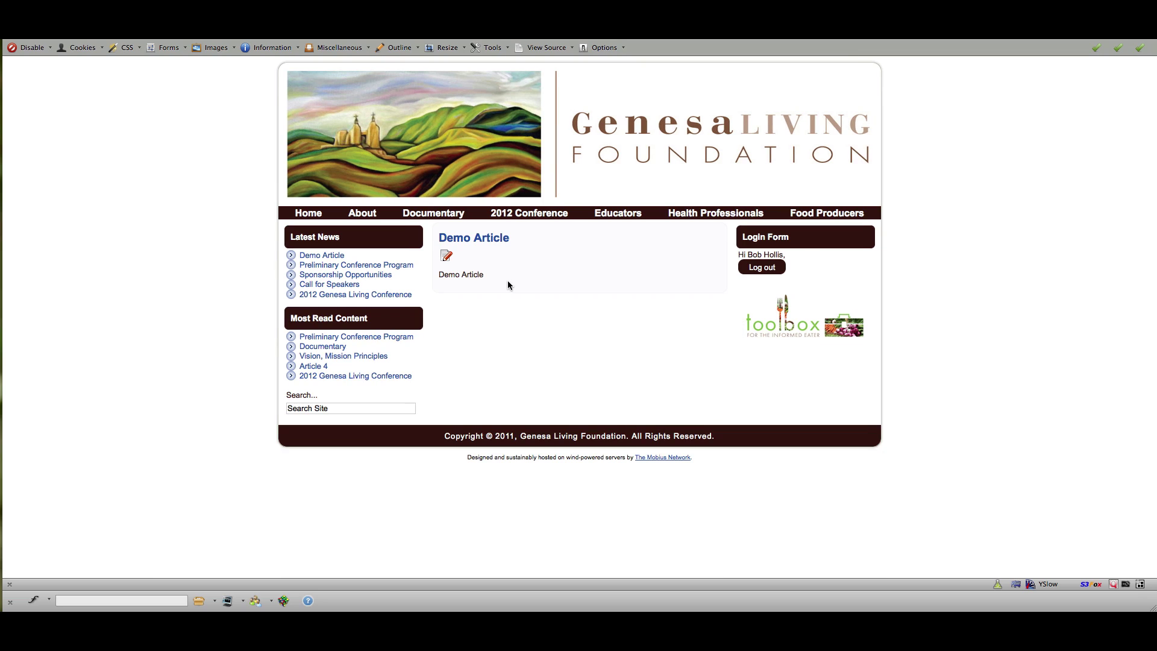